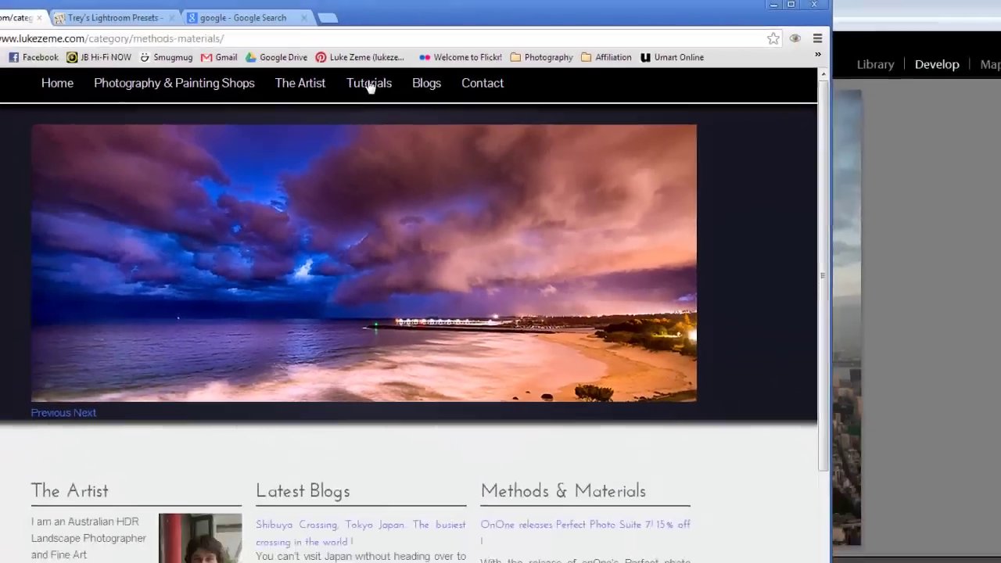
Open the 'My recommendations for DSLR and HDR photography' post from Methods & Materials and scroll to its Lightroom presets entry
{"action": "left_click", "coordinate": [452, 141]}
{"action": "scroll", "coordinate": [600, 229], "scroll_direction": "down", "scroll_amount": 2}
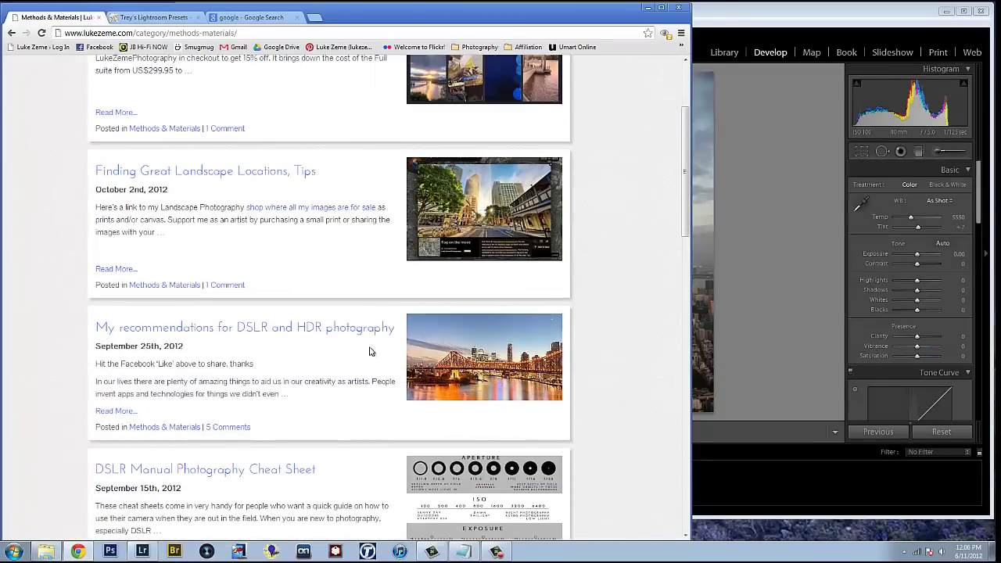
{"action": "left_click", "coordinate": [278, 329]}
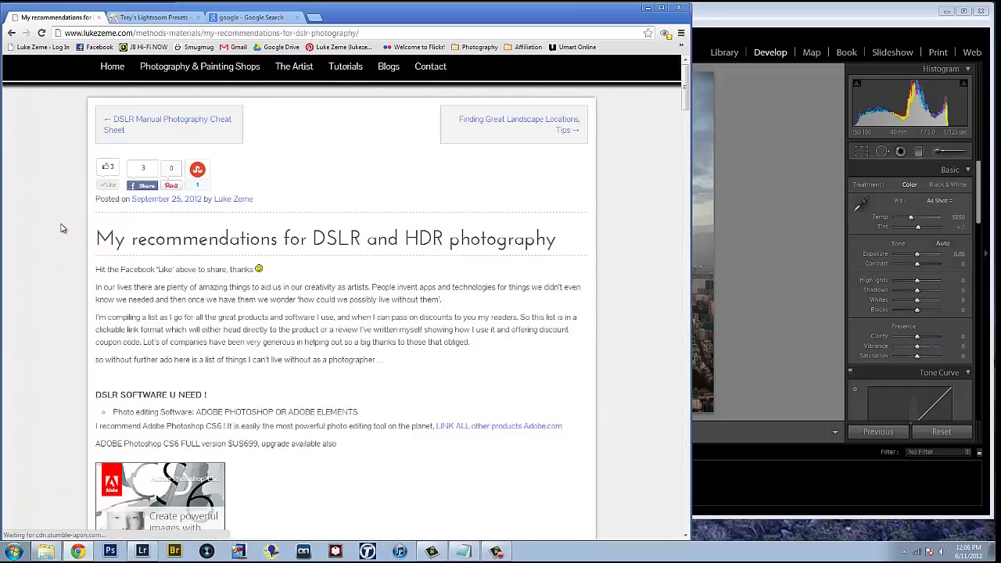
{"action": "scroll", "coordinate": [62, 227], "scroll_direction": "down", "scroll_amount": 15}
{"action": "scroll", "coordinate": [66, 258], "scroll_direction": "down", "scroll_amount": 3}
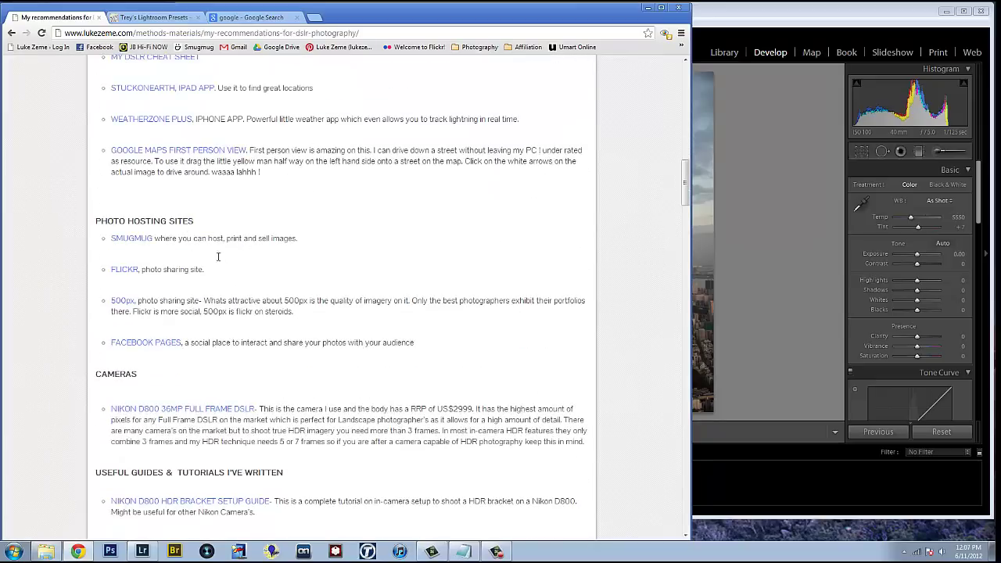
{"action": "scroll", "coordinate": [344, 434], "scroll_direction": "down", "scroll_amount": 4}
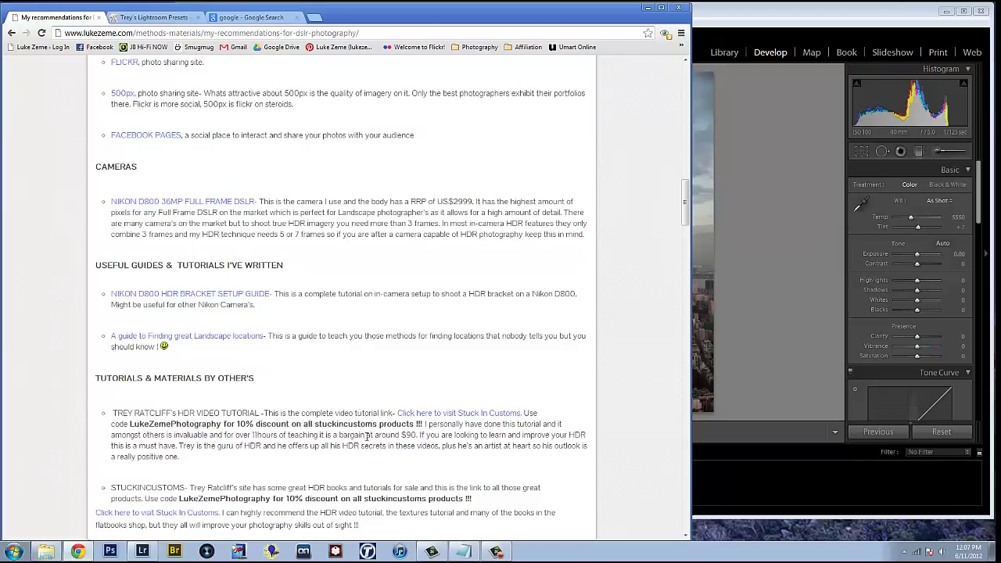
{"action": "scroll", "coordinate": [364, 433], "scroll_direction": "down", "scroll_amount": 1}
{"action": "scroll", "coordinate": [368, 422], "scroll_direction": "up", "scroll_amount": 6}
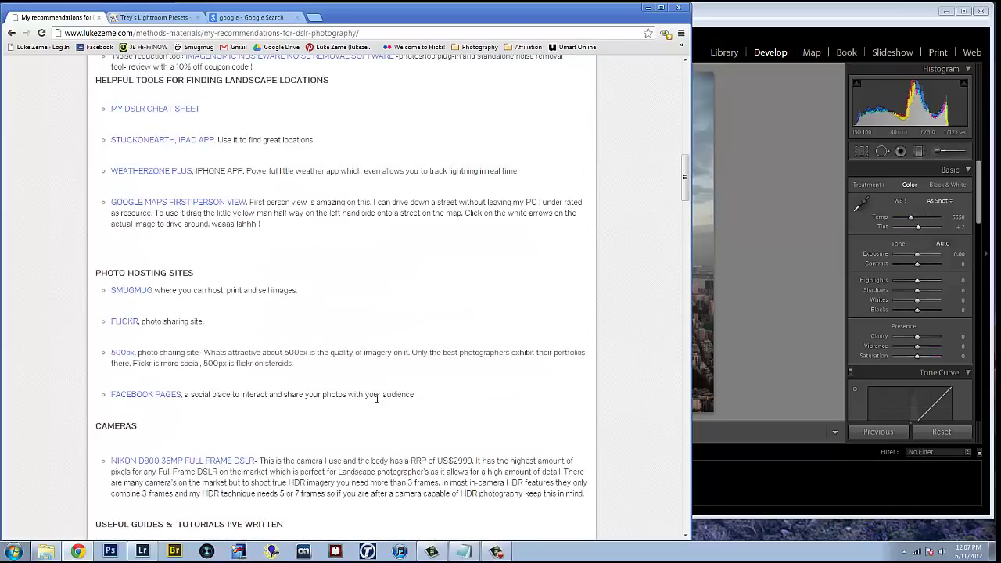
{"action": "scroll", "coordinate": [376, 398], "scroll_direction": "up", "scroll_amount": 3}
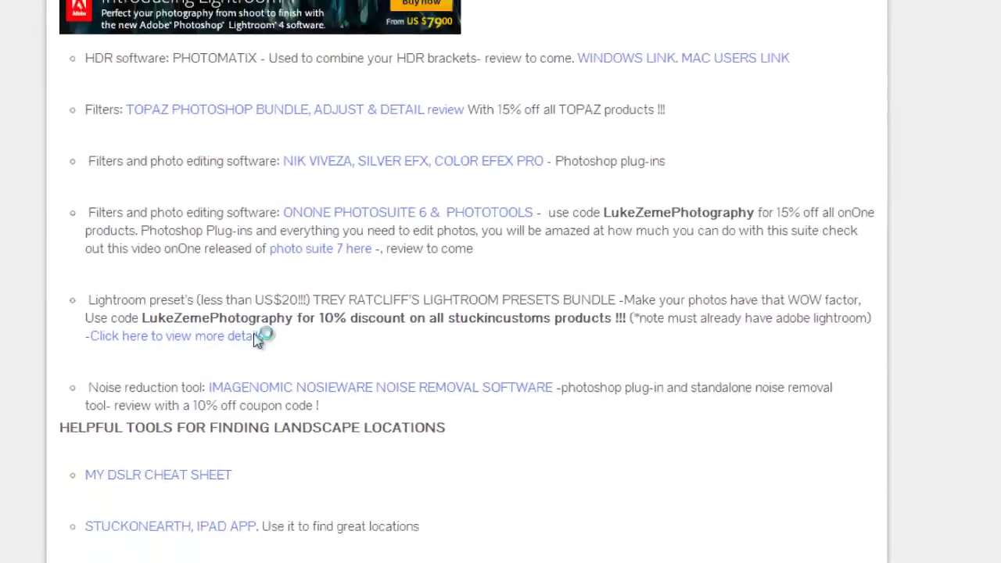
Open Trey's Lightroom Presets details page and scroll down to its package options and prices
{"action": "left_click", "coordinate": [311, 338]}
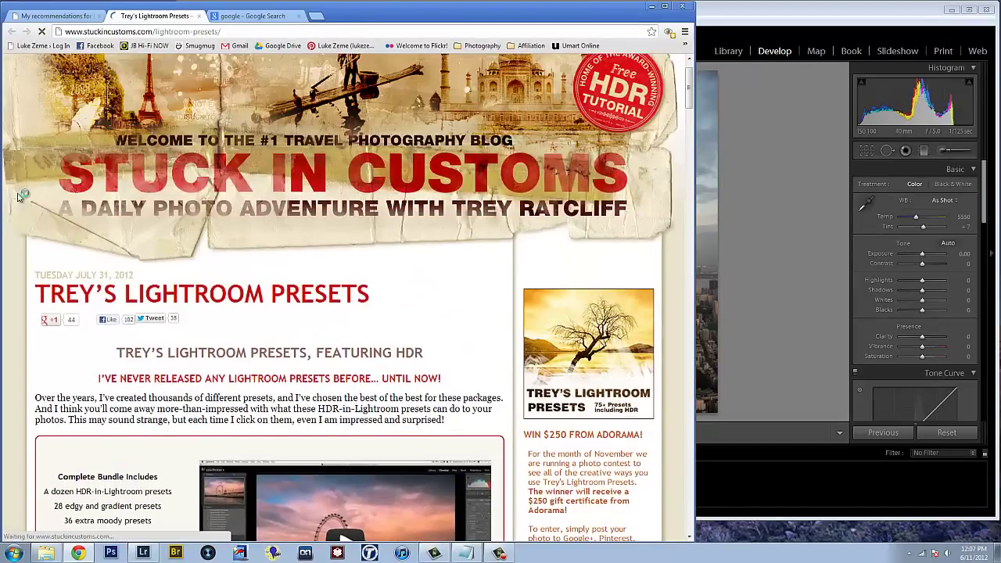
{"action": "scroll", "coordinate": [19, 197], "scroll_direction": "down", "scroll_amount": 4}
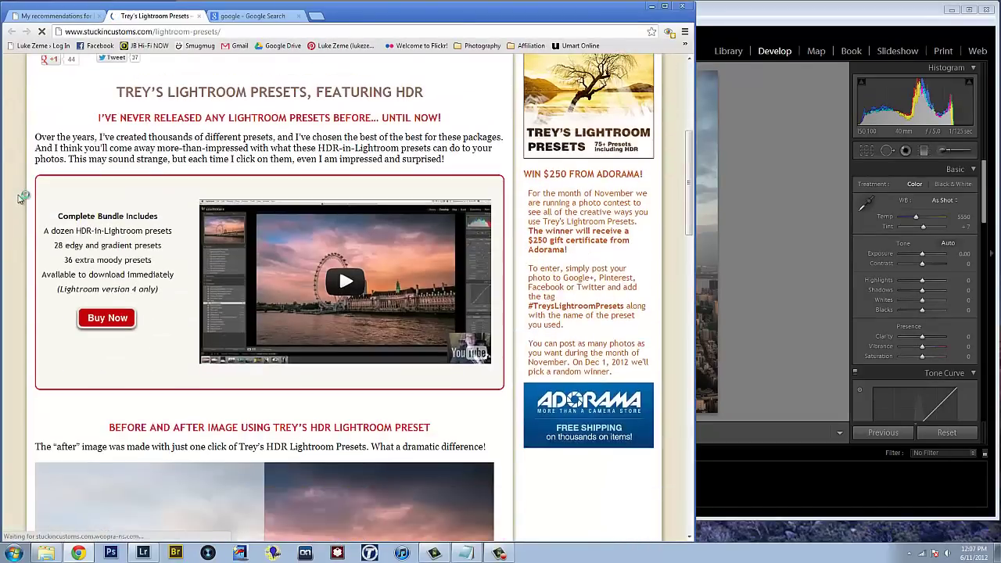
{"action": "scroll", "coordinate": [21, 198], "scroll_direction": "down", "scroll_amount": 3}
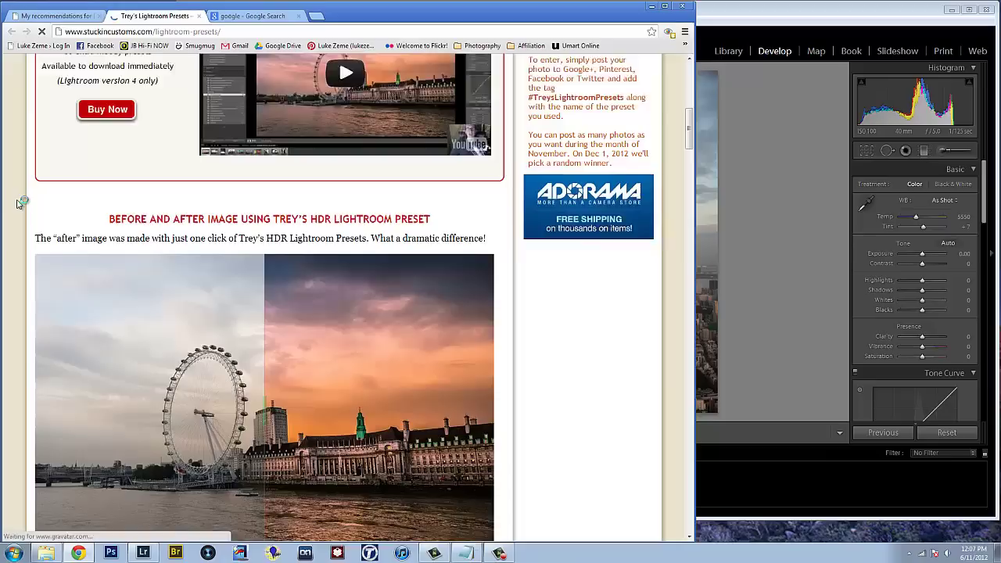
{"action": "scroll", "coordinate": [19, 203], "scroll_direction": "down", "scroll_amount": 2}
{"action": "scroll", "coordinate": [19, 204], "scroll_direction": "down", "scroll_amount": 9}
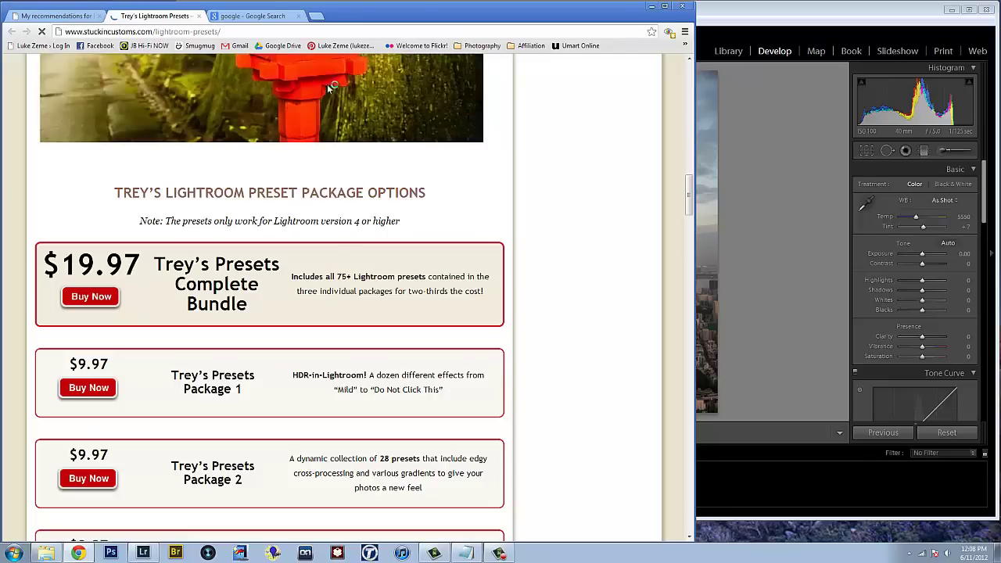
{"action": "left_click", "coordinate": [274, 16]}
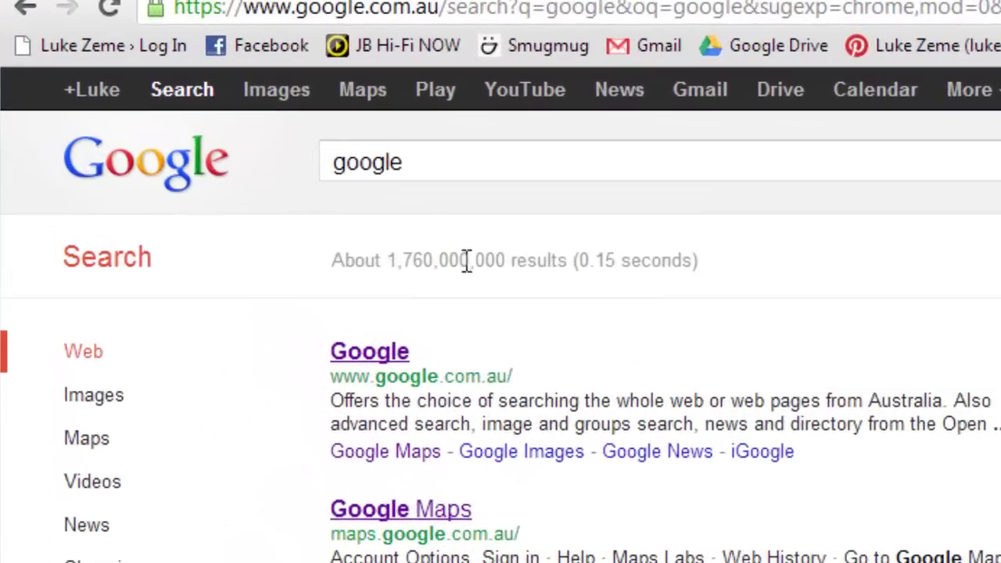
Replace the Google search text with 'winrar' and search for the WinRAR download page
{"action": "left_click_drag", "start_coordinate": [426, 158], "coordinate": [287, 162]}
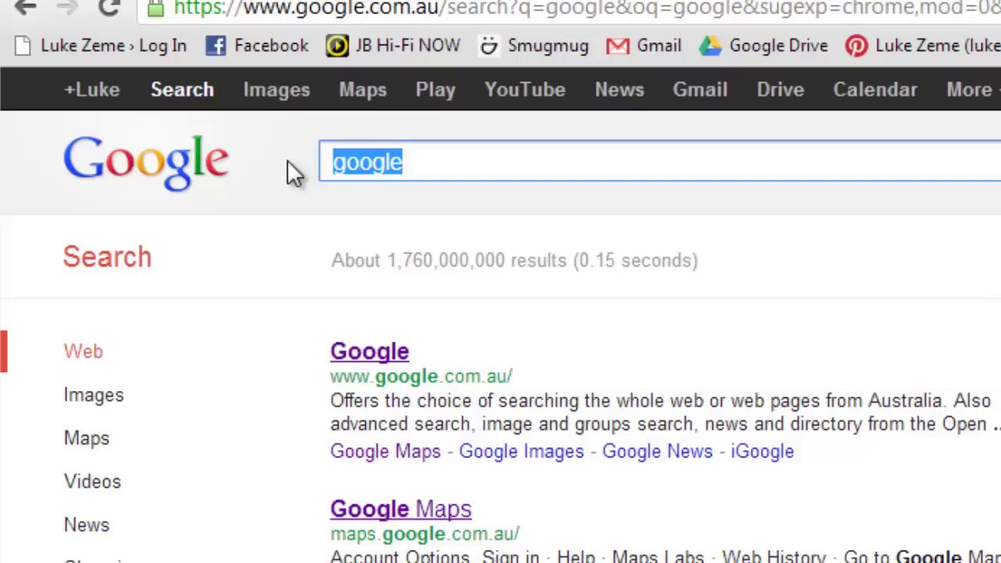
{"action": "type", "text": "winrar"}
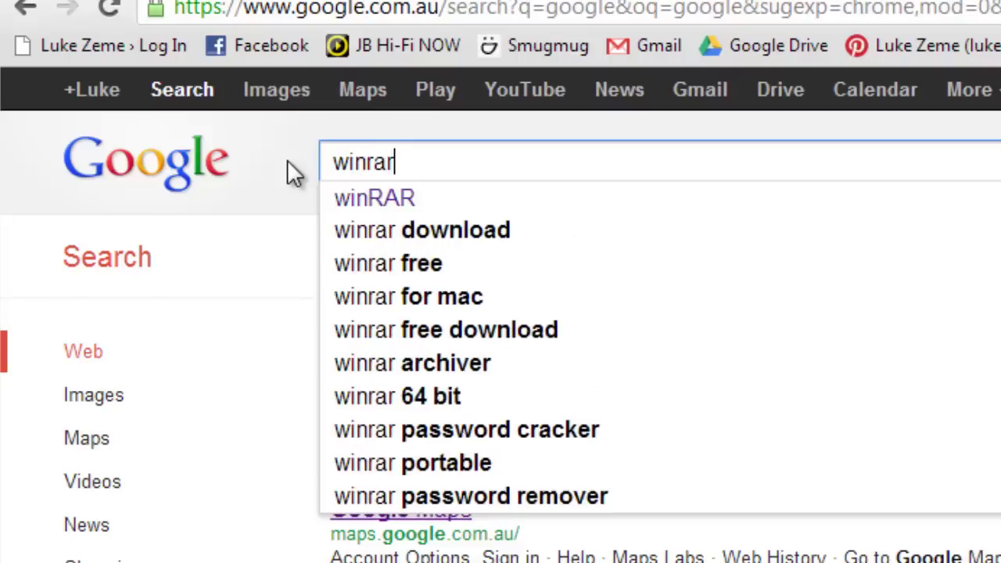
{"action": "key", "text": "Return"}
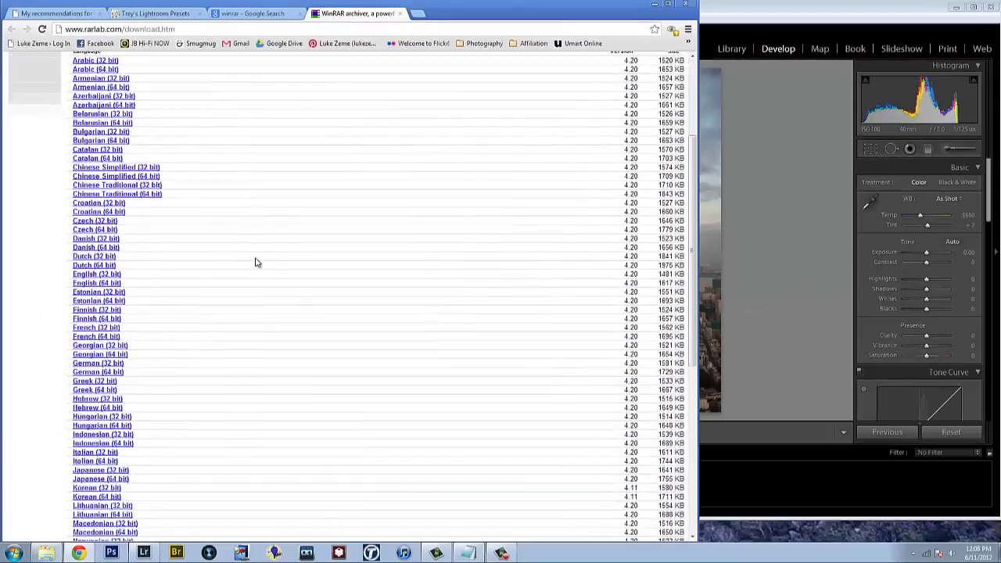
{"action": "scroll", "coordinate": [188, 189], "scroll_direction": "up", "scroll_amount": 4}
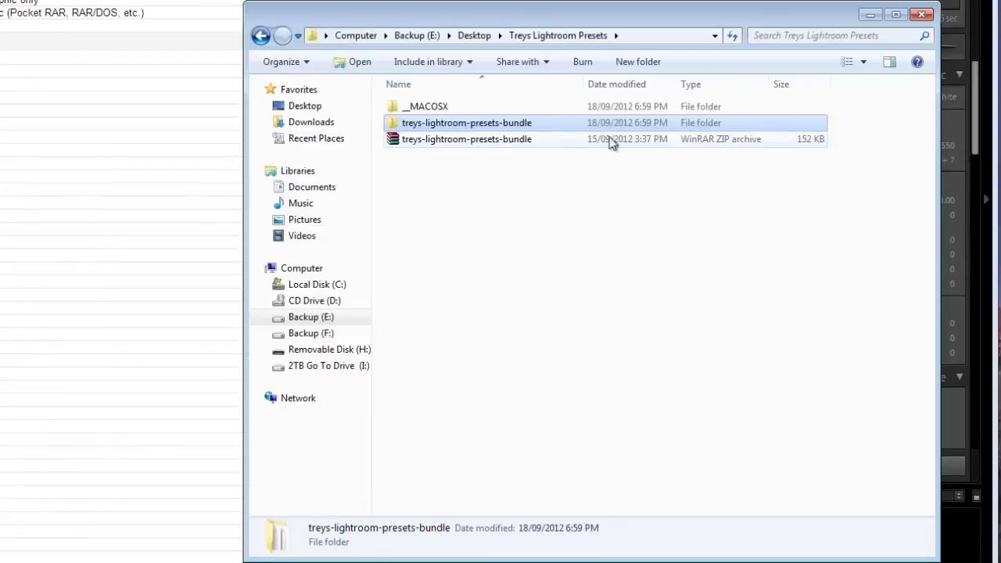
Open the treys-lightroom-presets-bundle folder and its 'How To Install the Presets' file
{"action": "left_click", "coordinate": [476, 141]}
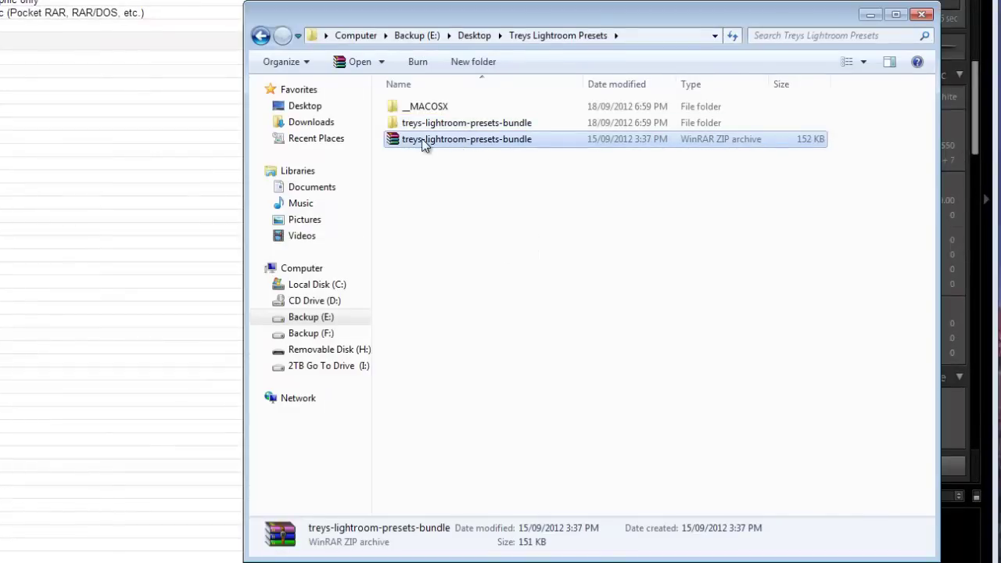
{"action": "right_click", "coordinate": [498, 145]}
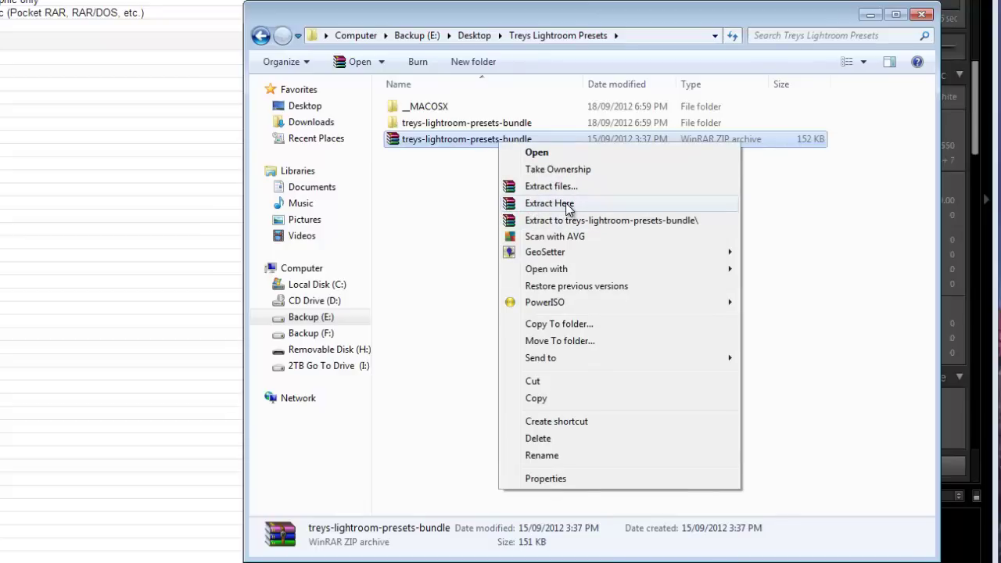
{"action": "left_click", "coordinate": [446, 144]}
{"action": "left_click", "coordinate": [445, 126]}
{"action": "left_click", "coordinate": [440, 107]}
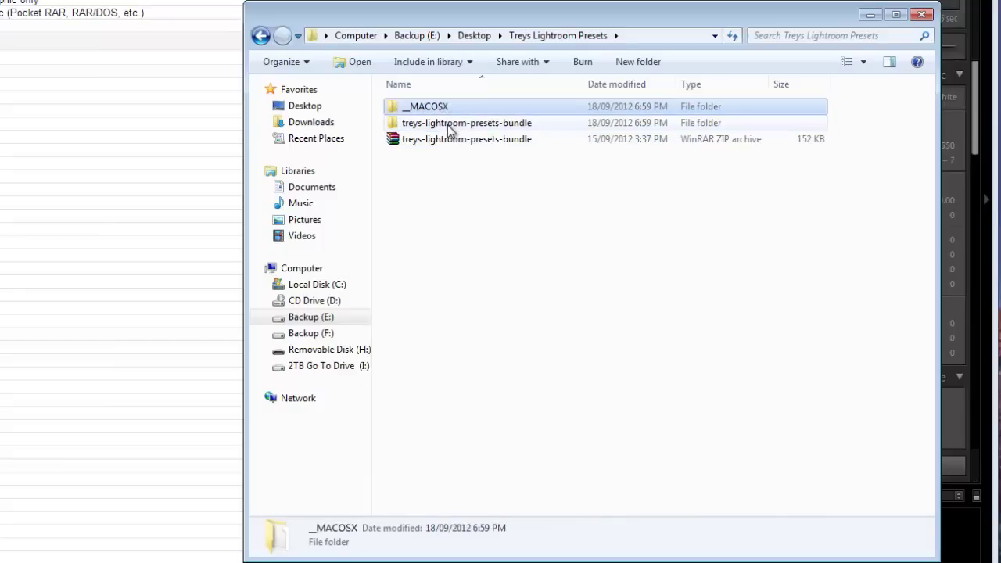
{"action": "left_click", "coordinate": [449, 119]}
{"action": "left_click", "coordinate": [449, 109]}
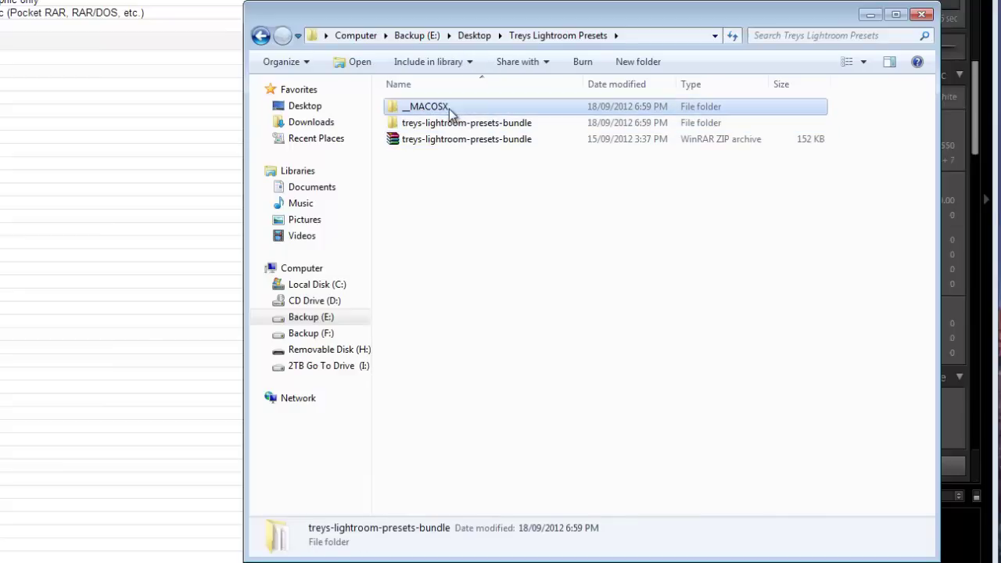
{"action": "left_click", "coordinate": [461, 126]}
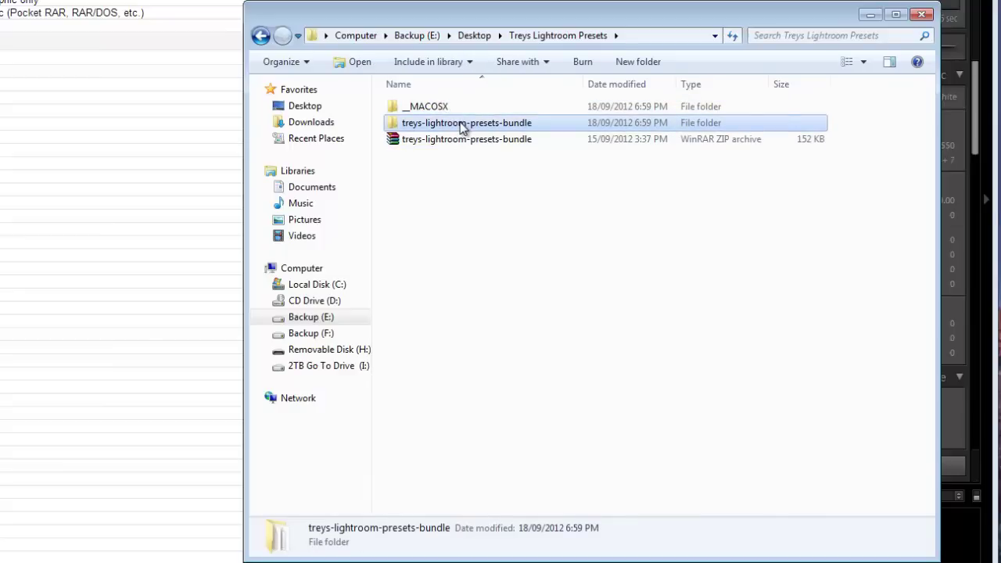
{"action": "double_click", "coordinate": [461, 127]}
{"action": "double_click", "coordinate": [462, 172]}
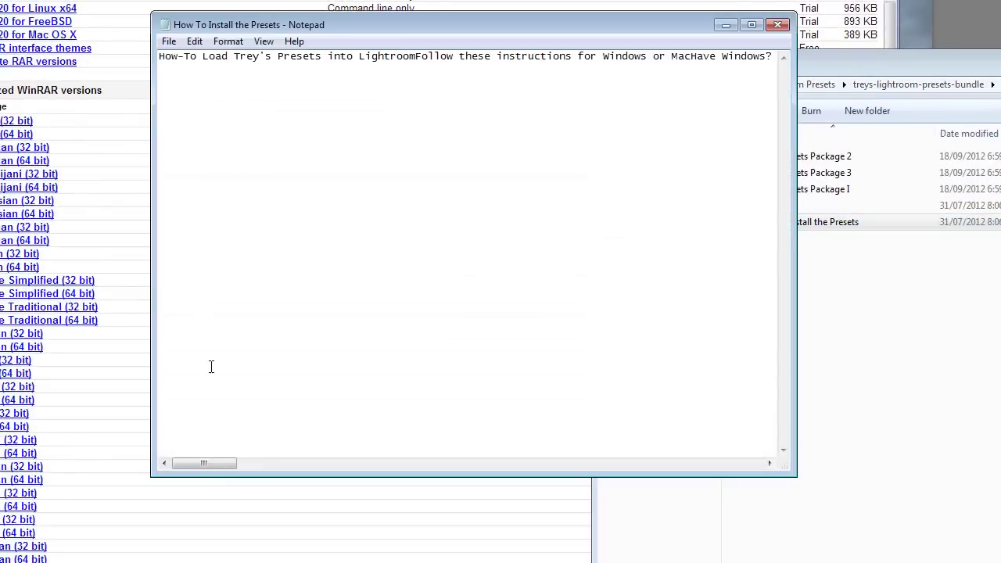
Scroll Notepad horizontally to read the full line of the install instructions
{"action": "left_click_drag", "start_coordinate": [201, 463], "coordinate": [732, 470]}
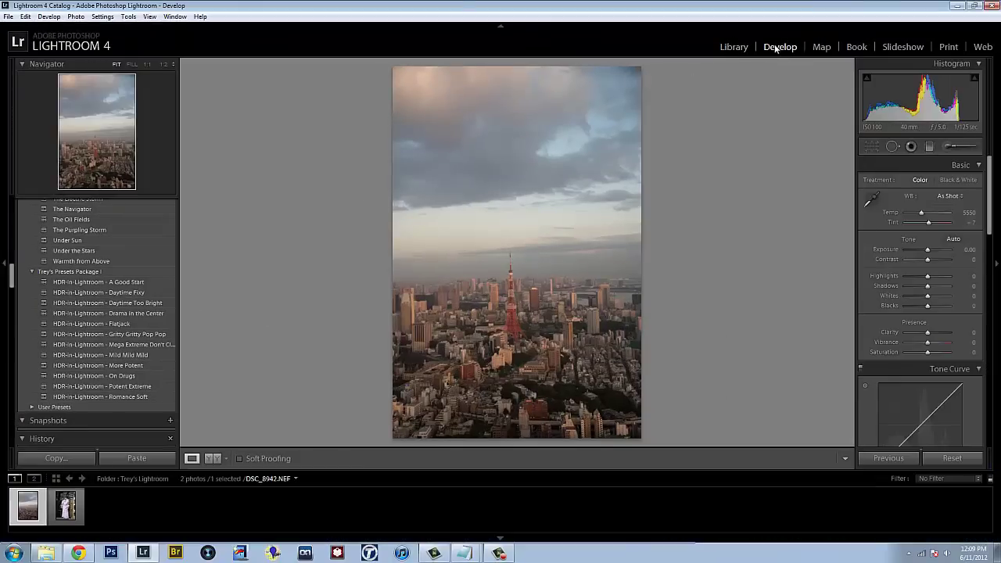
Collapse the Trey's Presets Package I and 2 folders and reset the Presets panel
{"action": "left_click", "coordinate": [32, 271]}
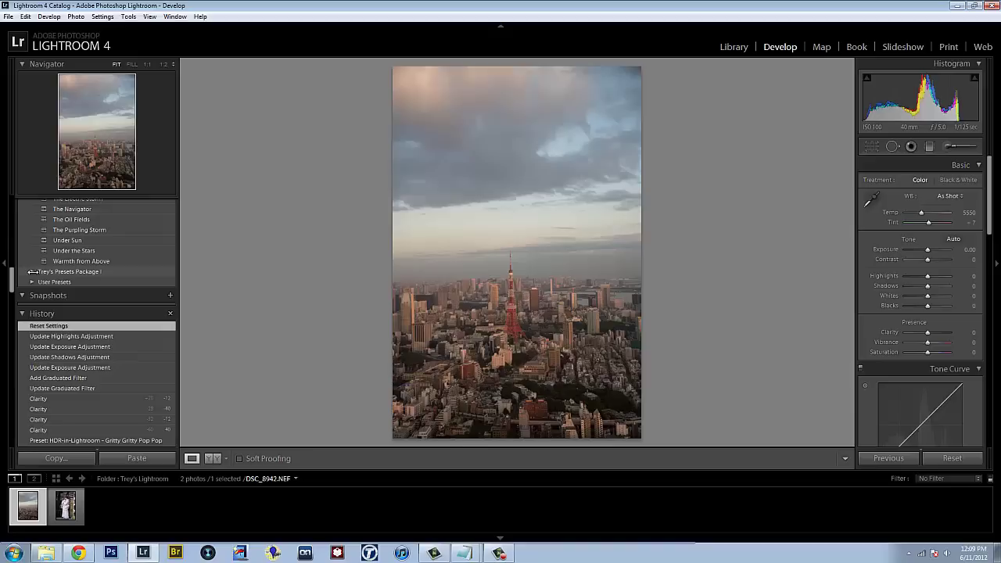
{"action": "left_click", "coordinate": [32, 272]}
{"action": "scroll", "coordinate": [51, 245], "scroll_direction": "down", "scroll_amount": 3}
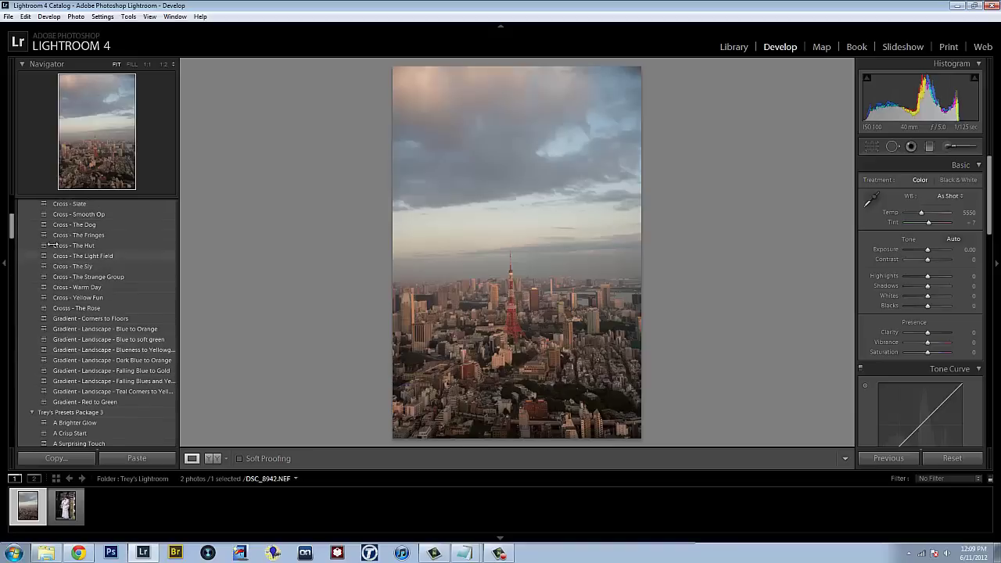
{"action": "scroll", "coordinate": [51, 245], "scroll_direction": "up", "scroll_amount": 5}
{"action": "left_click", "coordinate": [32, 261]}
{"action": "scroll", "coordinate": [34, 243], "scroll_direction": "down", "scroll_amount": 2}
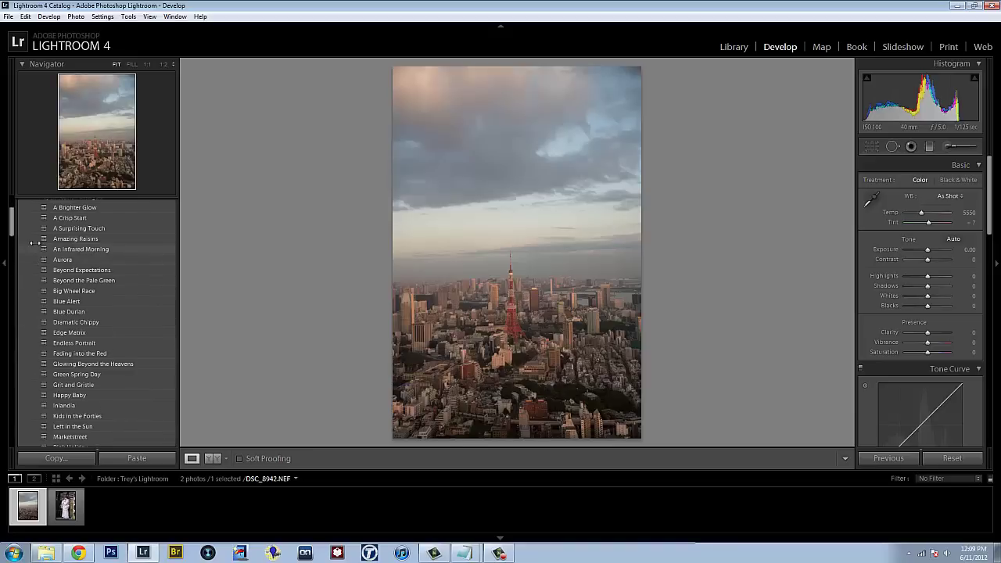
{"action": "scroll", "coordinate": [35, 243], "scroll_direction": "up", "scroll_amount": 3}
{"action": "left_click", "coordinate": [32, 282]}
{"action": "scroll", "coordinate": [53, 226], "scroll_direction": "up", "scroll_amount": 1}
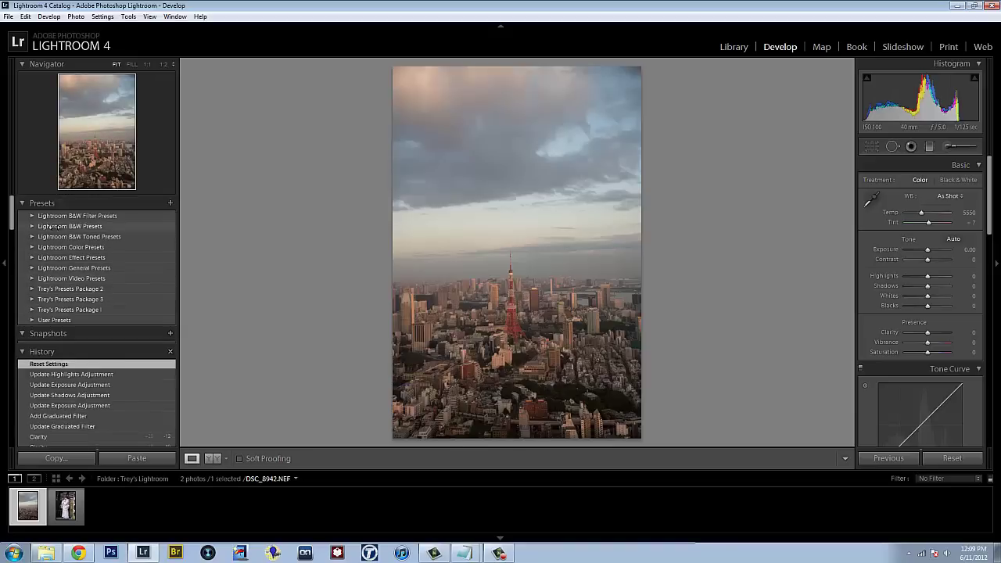
{"action": "left_click", "coordinate": [22, 203]}
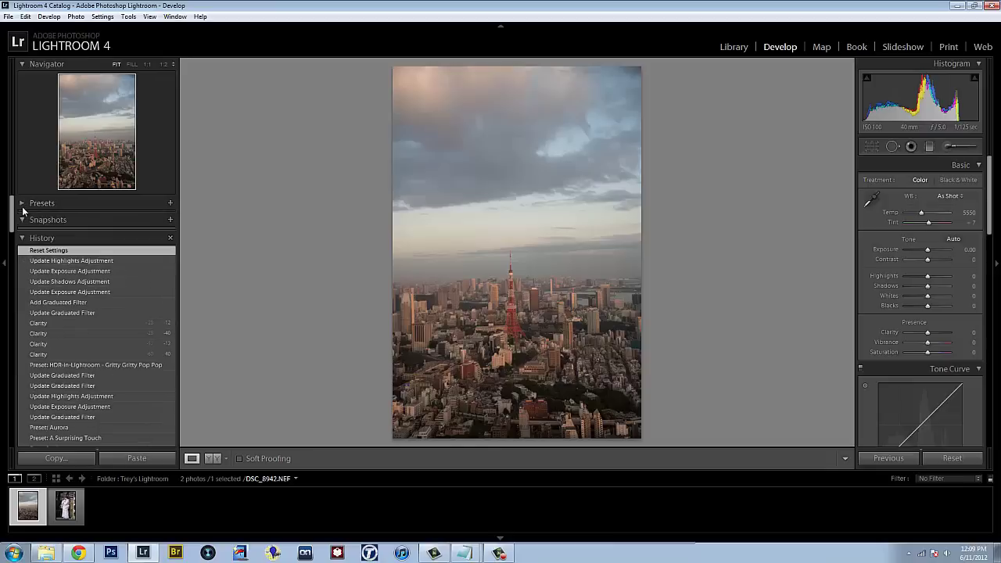
{"action": "left_click", "coordinate": [23, 203]}
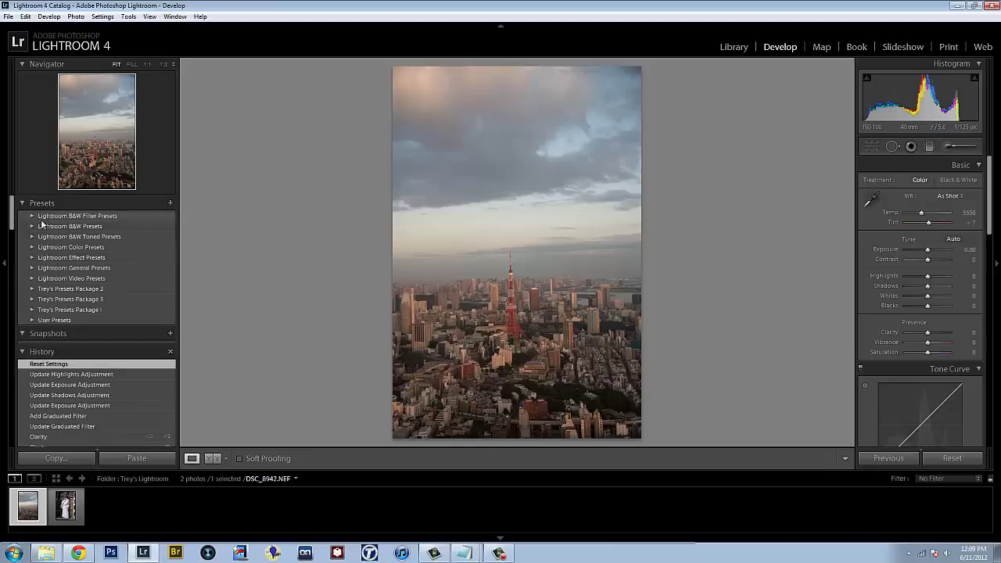
Expand Trey's Presets Package 2 and browse its Cross and Gradient presets
{"action": "left_click", "coordinate": [31, 289]}
{"action": "scroll", "coordinate": [78, 324], "scroll_direction": "down", "scroll_amount": 5}
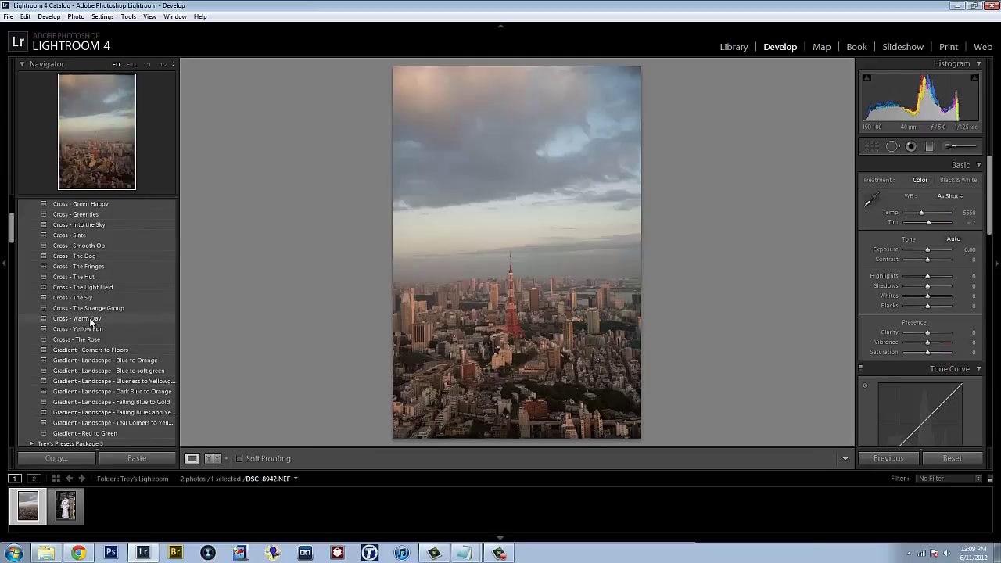
{"action": "scroll", "coordinate": [93, 330], "scroll_direction": "down", "scroll_amount": 4}
{"action": "scroll", "coordinate": [103, 264], "scroll_direction": "up", "scroll_amount": 4}
Try Cross - The Light Field and Gradient - Landscape - Blue to Orange presets, then expand Trey's Presets Package I
{"action": "left_click", "coordinate": [95, 288]}
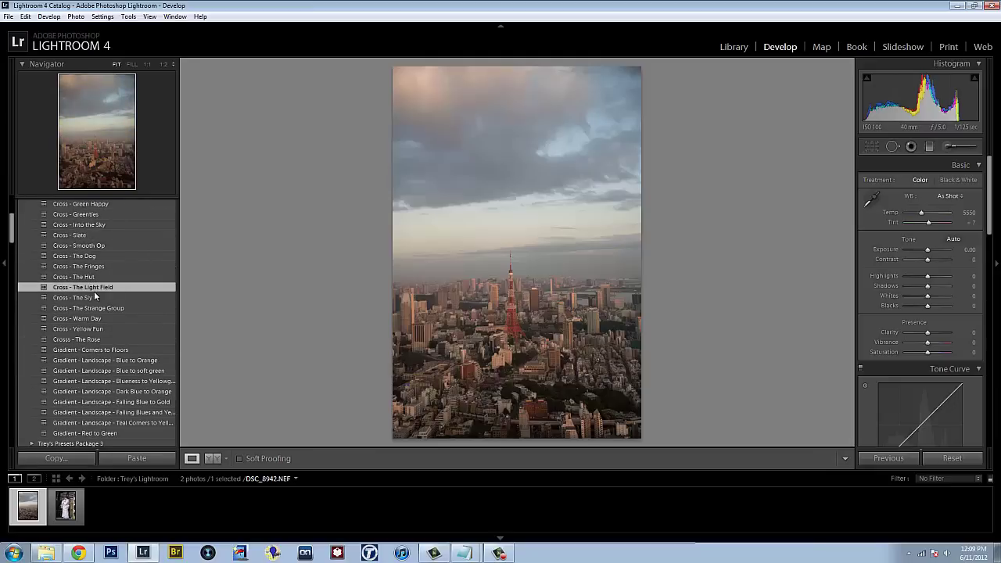
{"action": "left_click", "coordinate": [105, 361]}
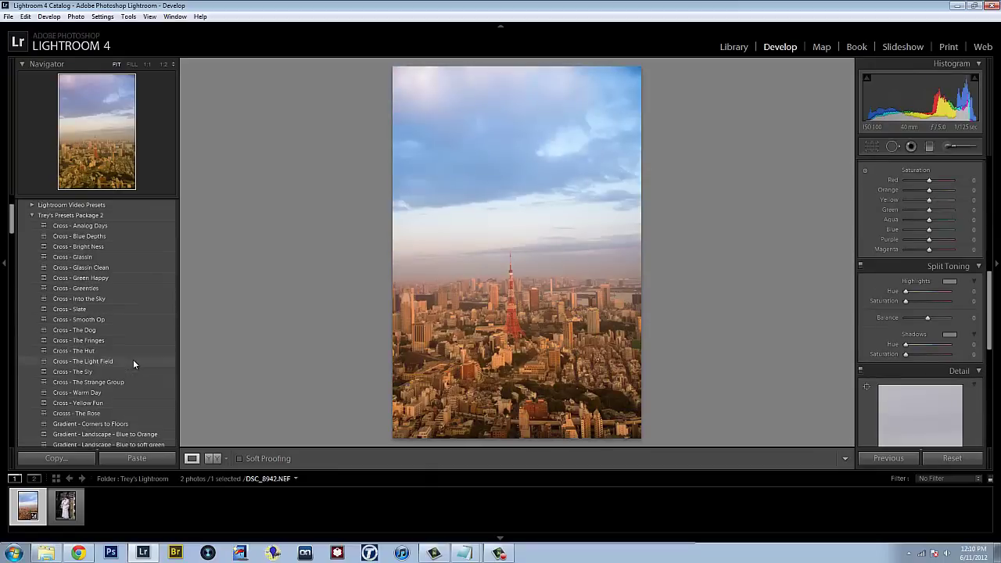
{"action": "scroll", "coordinate": [133, 359], "scroll_direction": "down", "scroll_amount": 4}
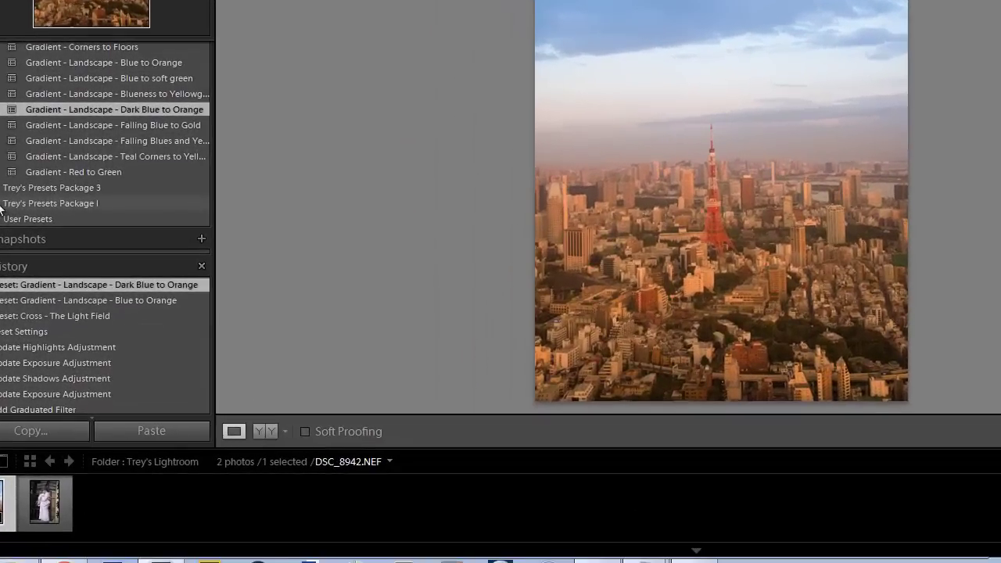
{"action": "left_click", "coordinate": [3, 207]}
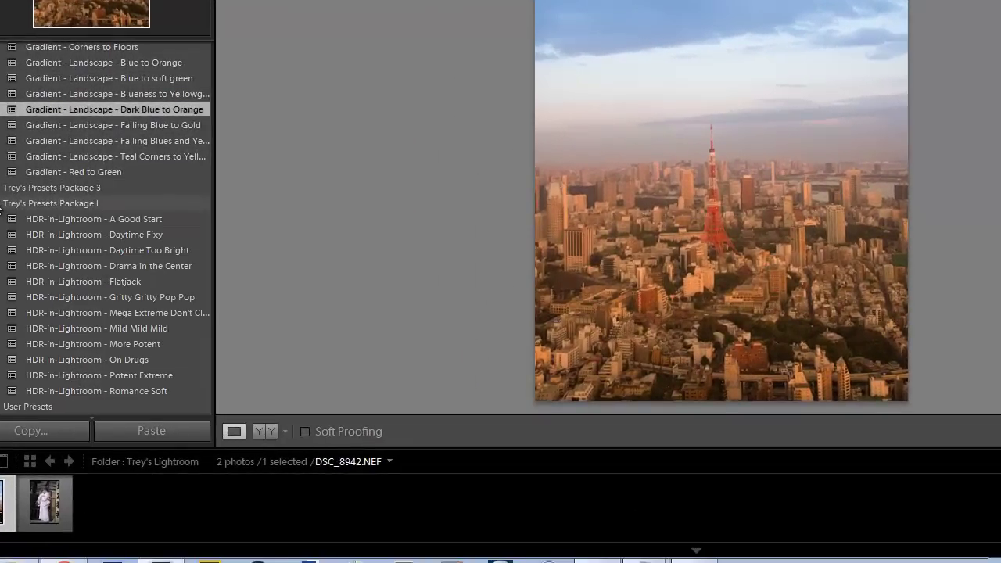
Apply the HDR-in-Lightroom - Gritty Gritty Pop Pop preset and lower Clarity to -29
{"action": "left_click", "coordinate": [145, 297]}
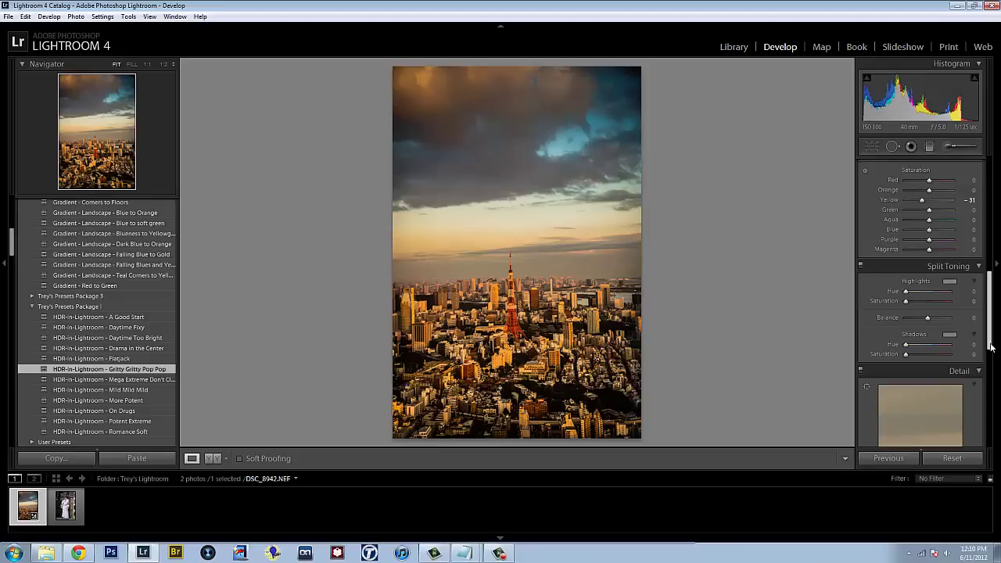
{"action": "left_click_drag", "start_coordinate": [991, 346], "coordinate": [998, 212]}
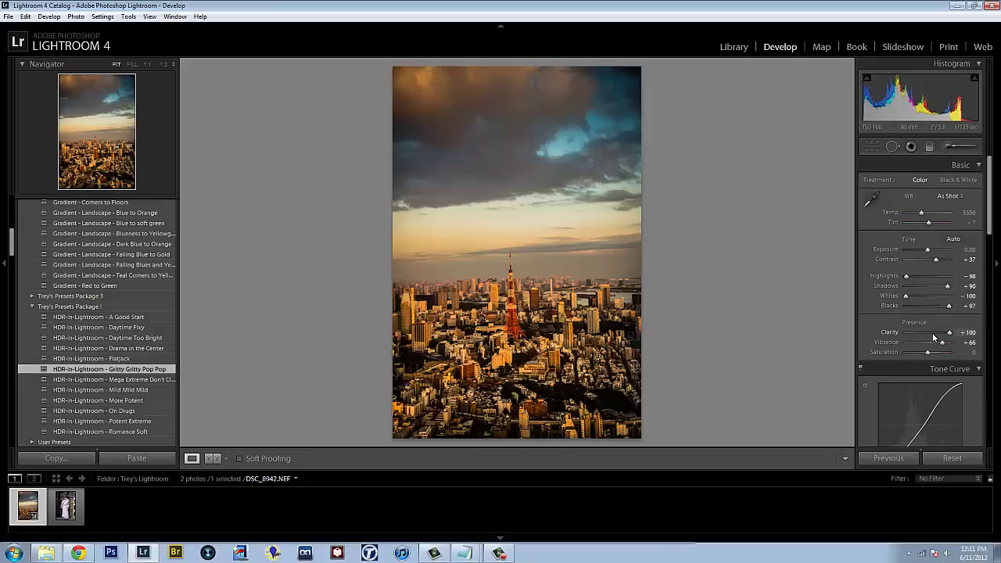
{"action": "mouse_move", "coordinate": [933, 335]}
{"action": "left_mouse_down"}
{"action": "mouse_move", "coordinate": [908, 335]}
{"action": "mouse_move", "coordinate": [923, 334]}
{"action": "left_mouse_up"}
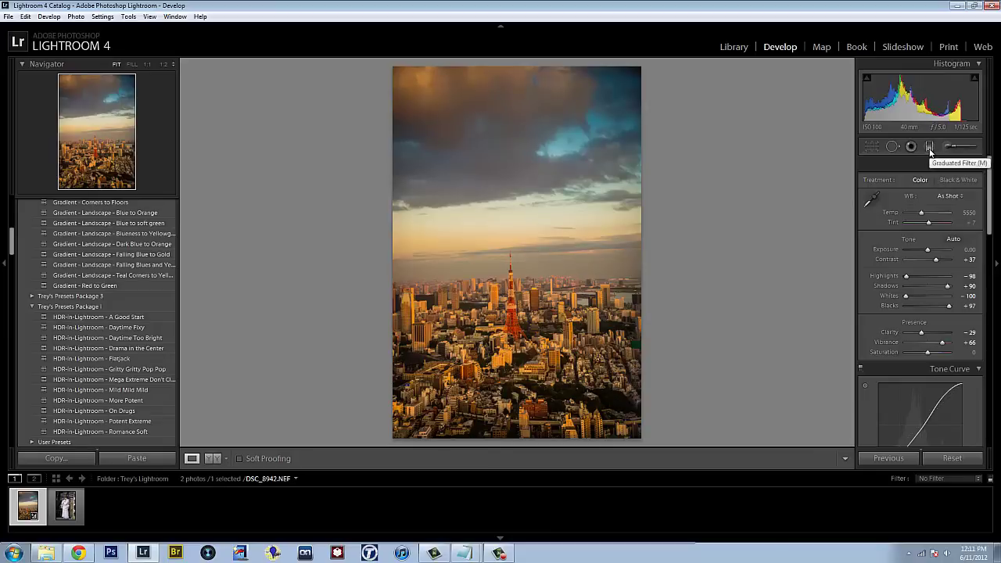
Shift the sky graduated filter slightly lower, lighten its Exposure to -0.32 and raise Highlights
{"action": "left_click", "coordinate": [929, 147]}
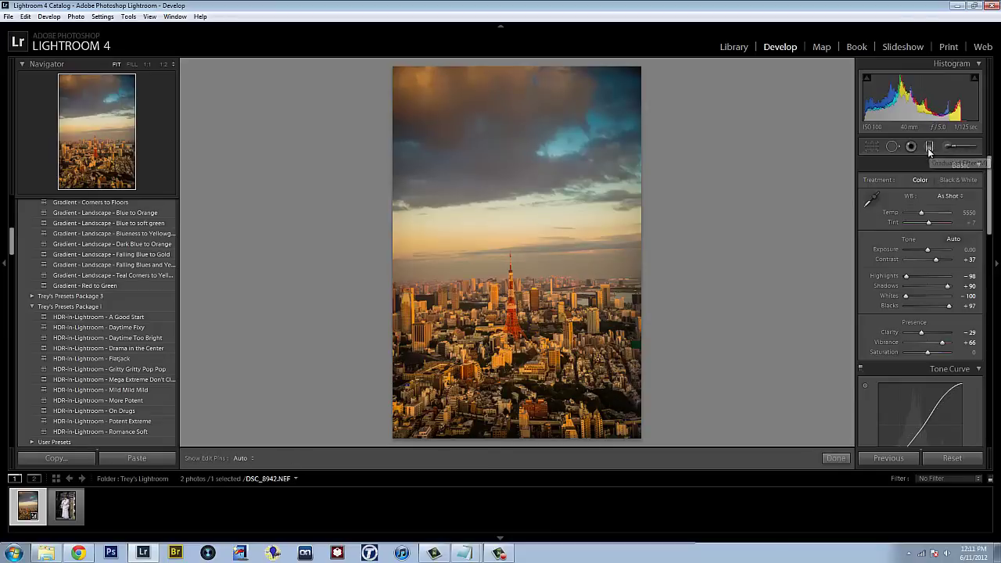
{"action": "left_click", "coordinate": [518, 161]}
{"action": "mouse_move", "coordinate": [518, 161]}
{"action": "left_mouse_down"}
{"action": "mouse_move", "coordinate": [524, 185]}
{"action": "mouse_move", "coordinate": [525, 149]}
{"action": "left_mouse_up"}
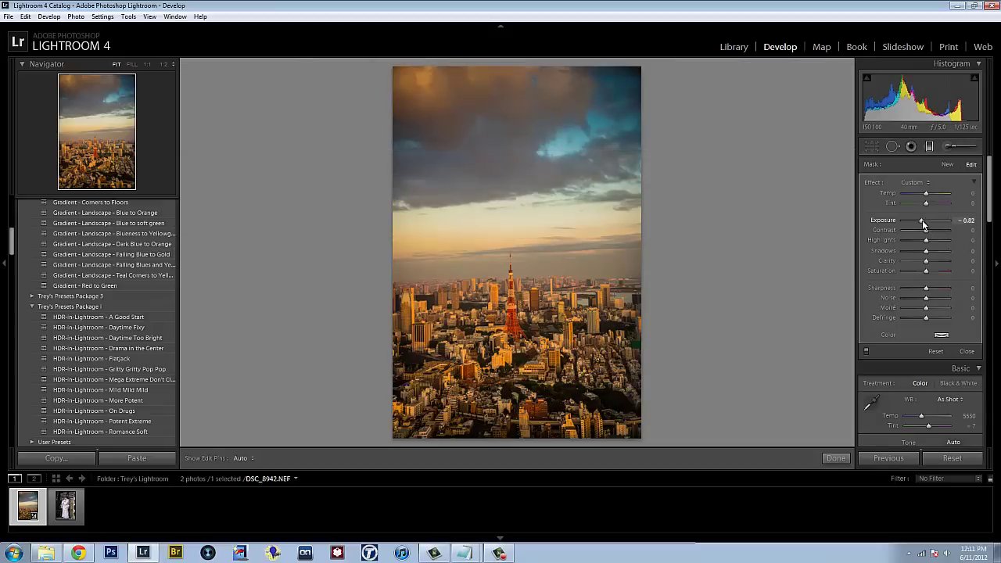
{"action": "left_click_drag", "start_coordinate": [923, 220], "coordinate": [925, 224]}
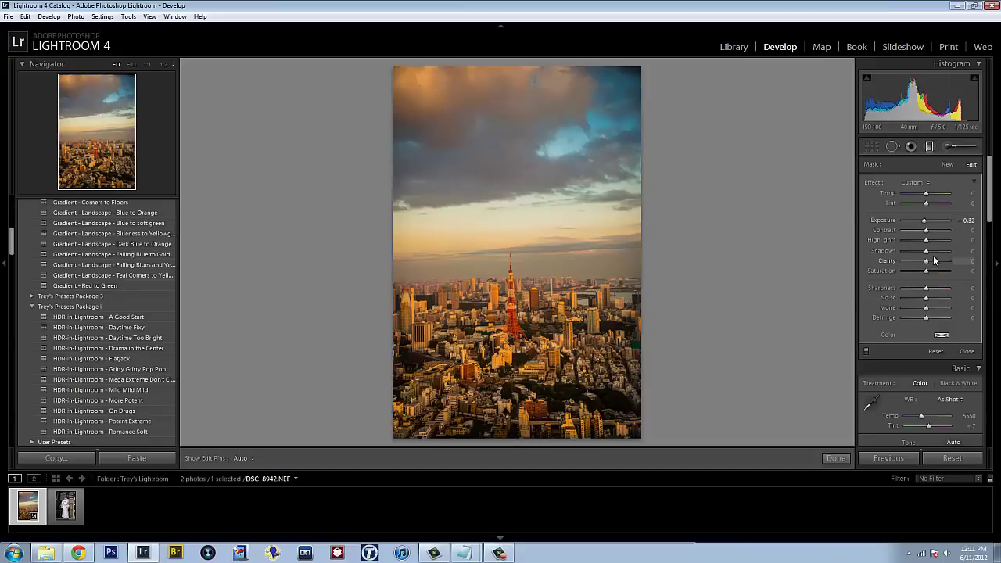
{"action": "left_click_drag", "start_coordinate": [925, 243], "coordinate": [923, 225]}
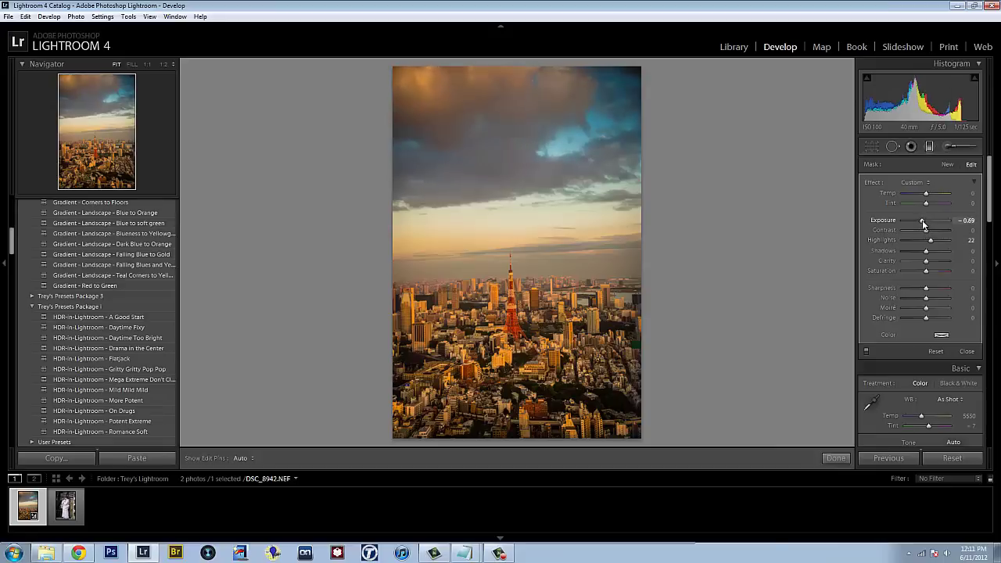
{"action": "left_click", "coordinate": [929, 146]}
Draw a widened graduated filter over the lower city with Exposure 0.32, Highlights 22, Shadows 68
{"action": "left_click", "coordinate": [929, 146]}
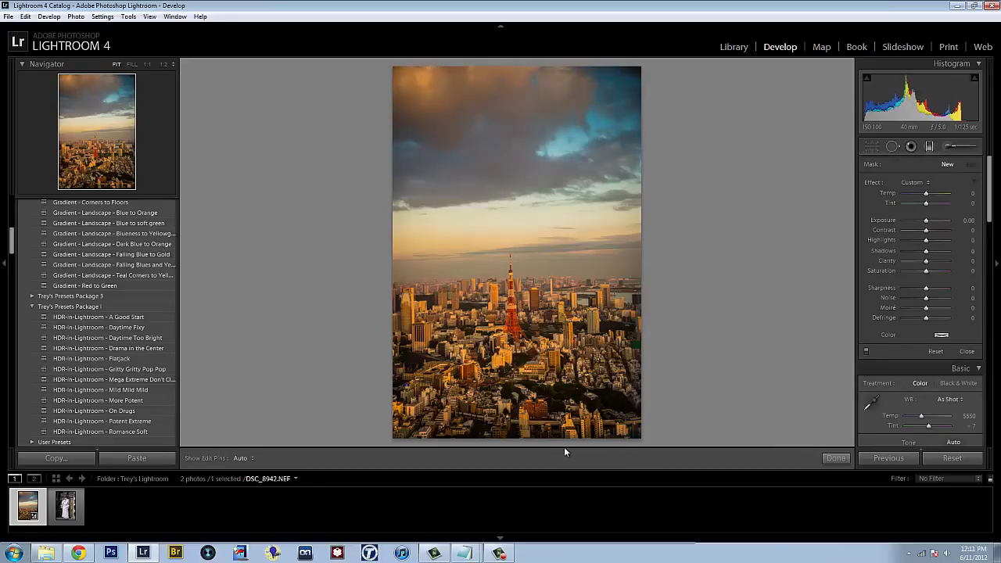
{"action": "left_click_drag", "start_coordinate": [519, 435], "coordinate": [518, 301]}
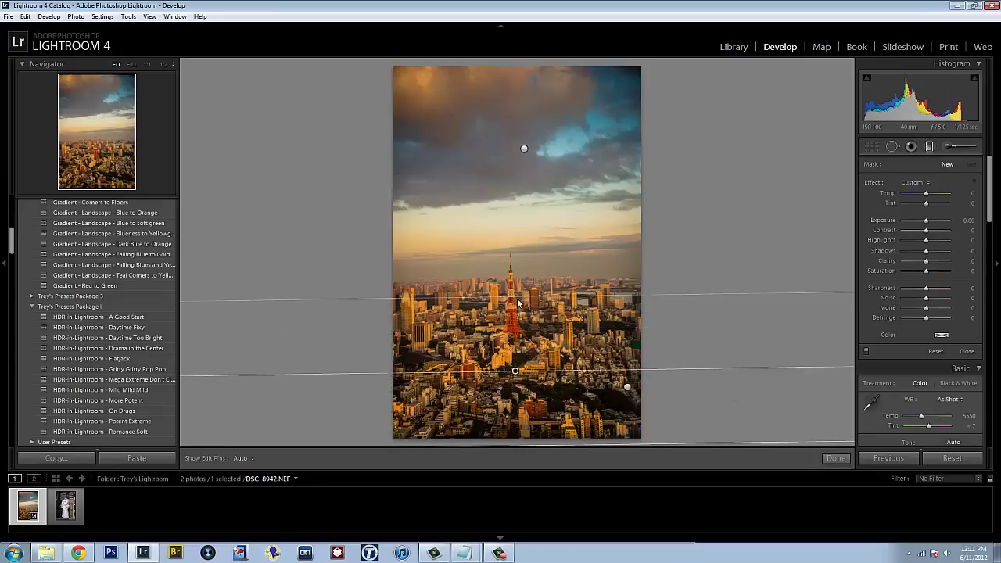
{"action": "left_click_drag", "start_coordinate": [533, 389], "coordinate": [542, 384]}
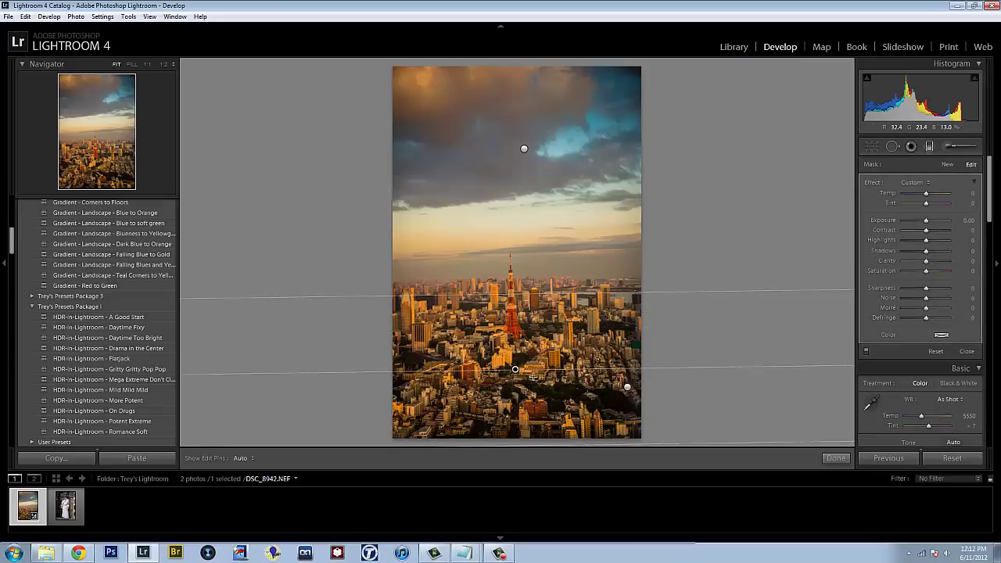
{"action": "left_click_drag", "start_coordinate": [926, 220], "coordinate": [928, 224]}
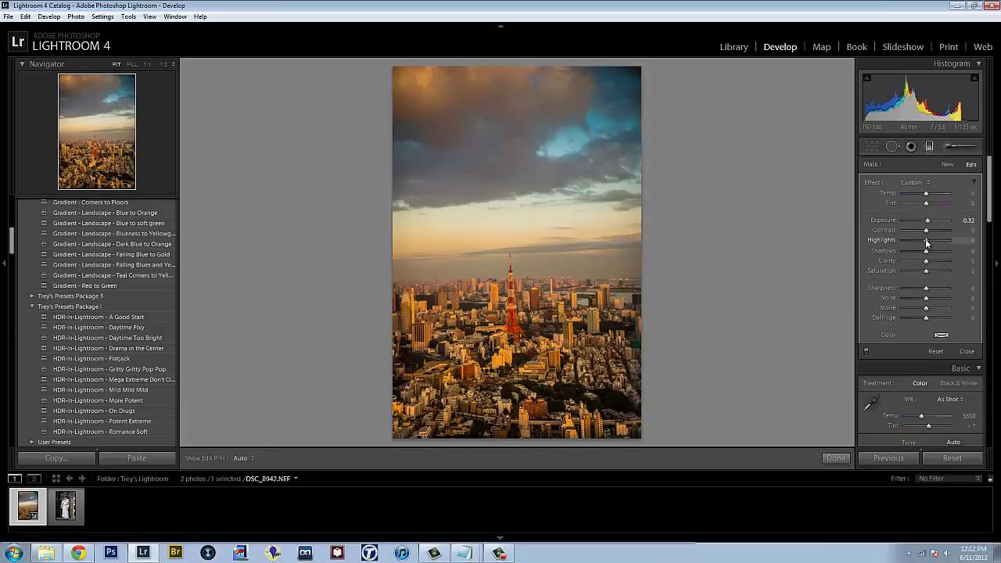
{"action": "left_click_drag", "start_coordinate": [926, 243], "coordinate": [928, 245]}
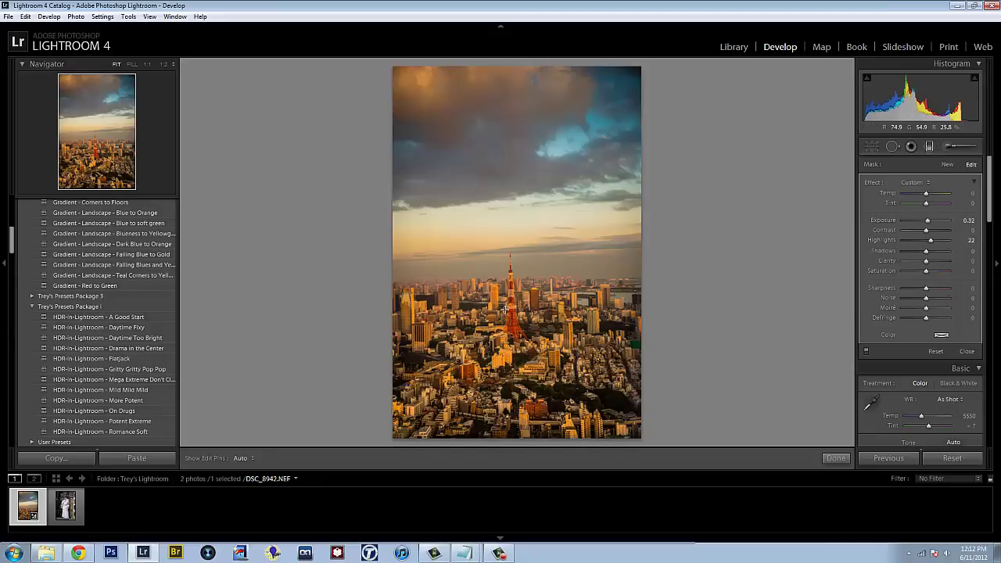
{"action": "left_click_drag", "start_coordinate": [927, 254], "coordinate": [943, 254]}
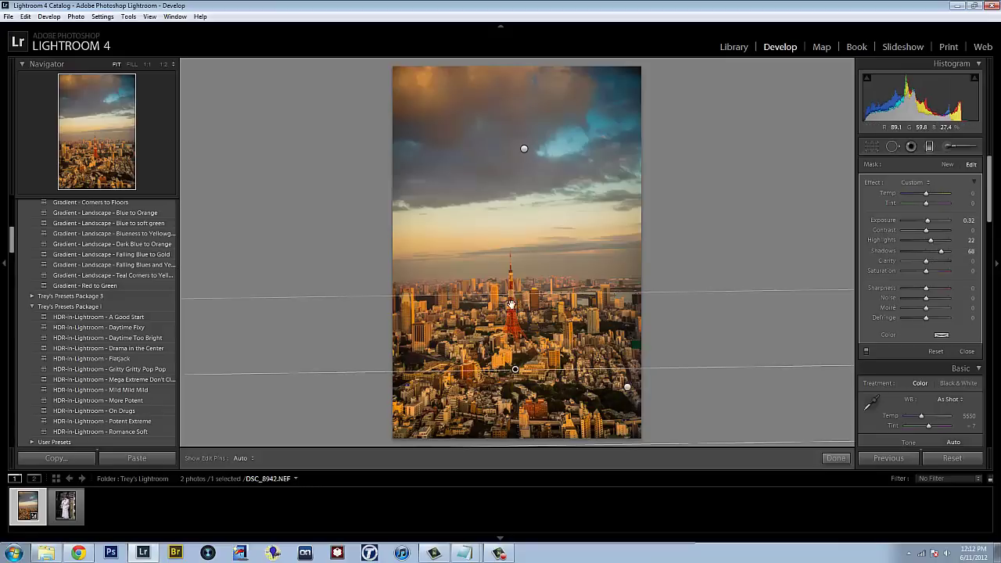
{"action": "left_click_drag", "start_coordinate": [512, 287], "coordinate": [520, 243]}
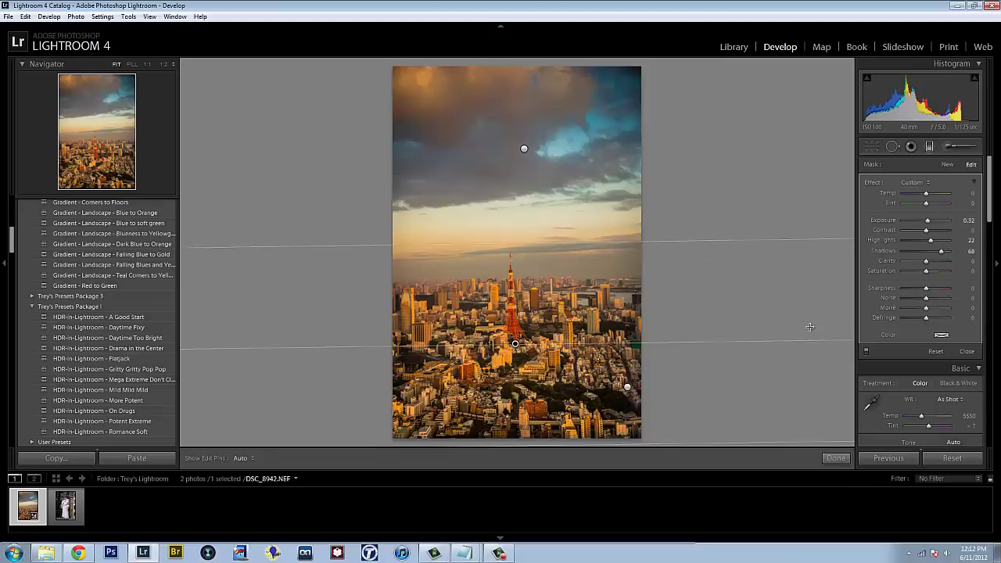
Finish the graduated filter and view the Tokyo photo's before and after versions side by side
{"action": "left_click", "coordinate": [929, 147]}
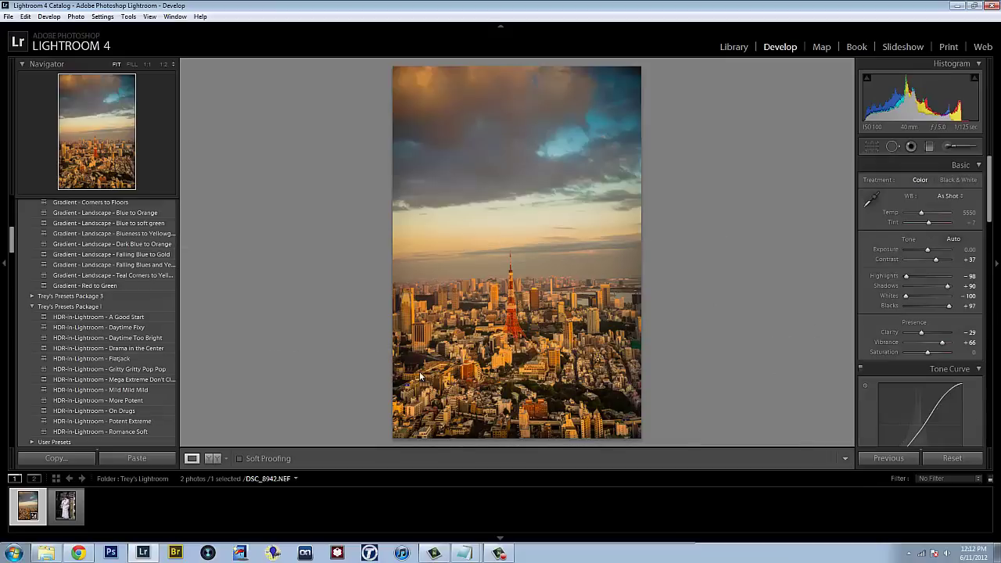
{"action": "left_click", "coordinate": [211, 459]}
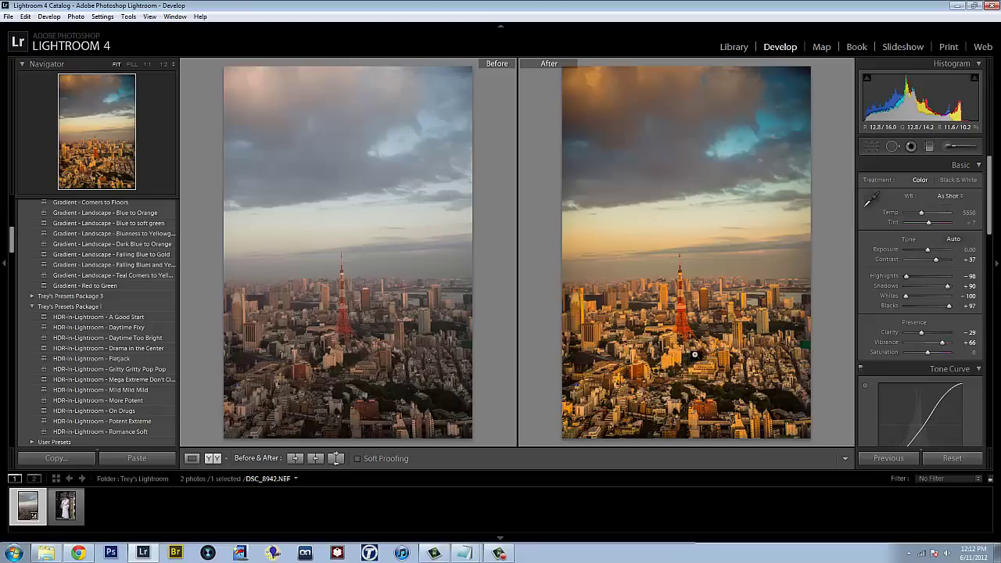
Apply Trey's Cross - Analog Days preset to the kimono photo, then set Shadows +21 and Highlights -7
{"action": "left_click", "coordinate": [68, 511]}
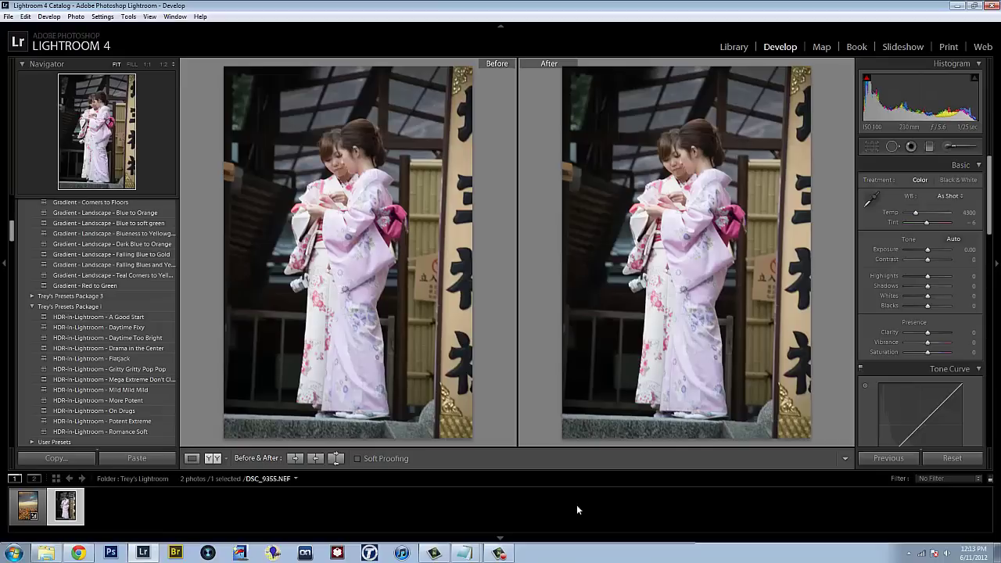
{"action": "scroll", "coordinate": [129, 327], "scroll_direction": "up", "scroll_amount": 2}
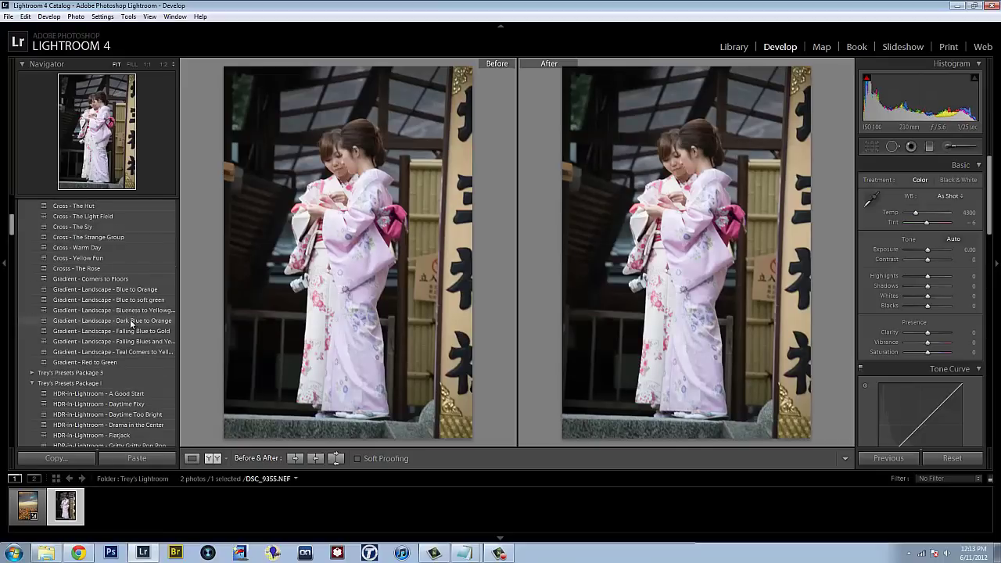
{"action": "scroll", "coordinate": [131, 328], "scroll_direction": "up", "scroll_amount": 4}
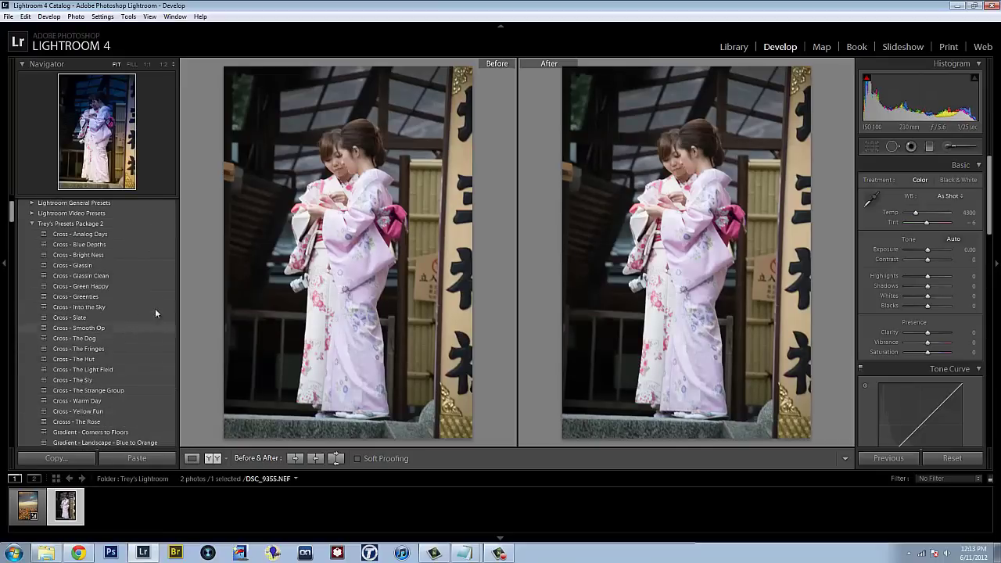
{"action": "left_click", "coordinate": [103, 235]}
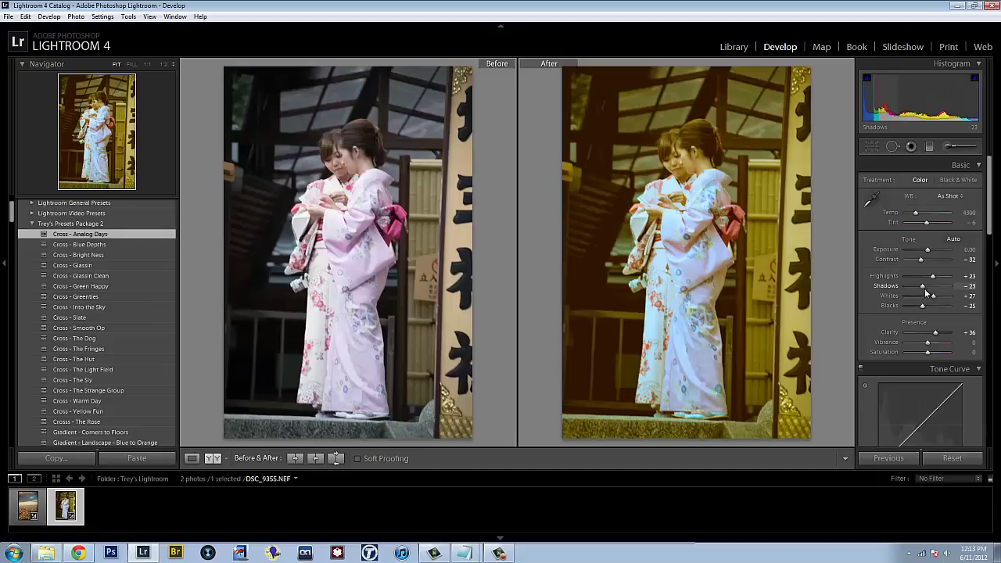
{"action": "left_click_drag", "start_coordinate": [922, 286], "coordinate": [933, 290]}
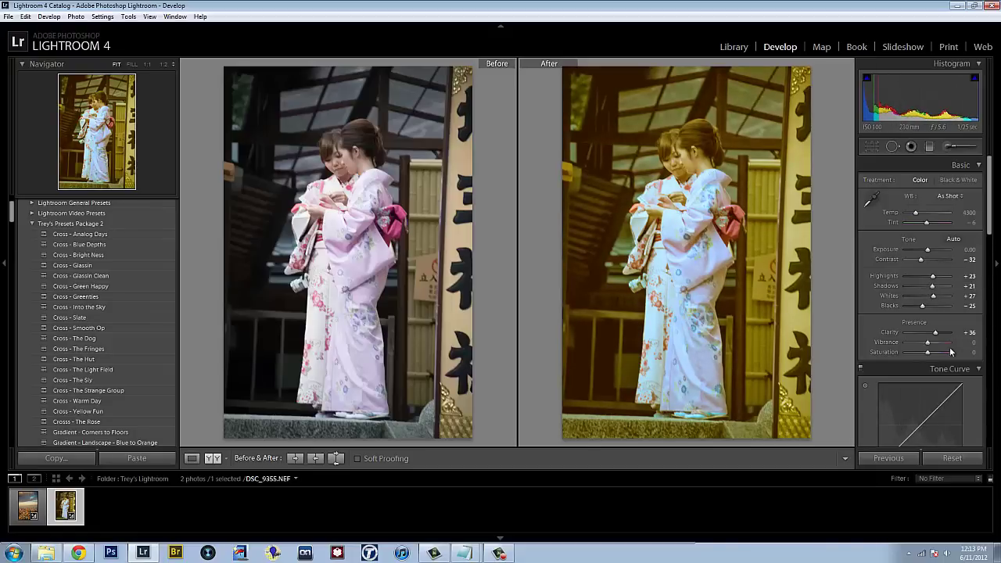
{"action": "left_click_drag", "start_coordinate": [932, 279], "coordinate": [925, 279]}
Set HSL saturation to Blue +24, Purple +18 and Magenta +27
{"action": "scroll", "coordinate": [925, 280], "scroll_direction": "down", "scroll_amount": 10}
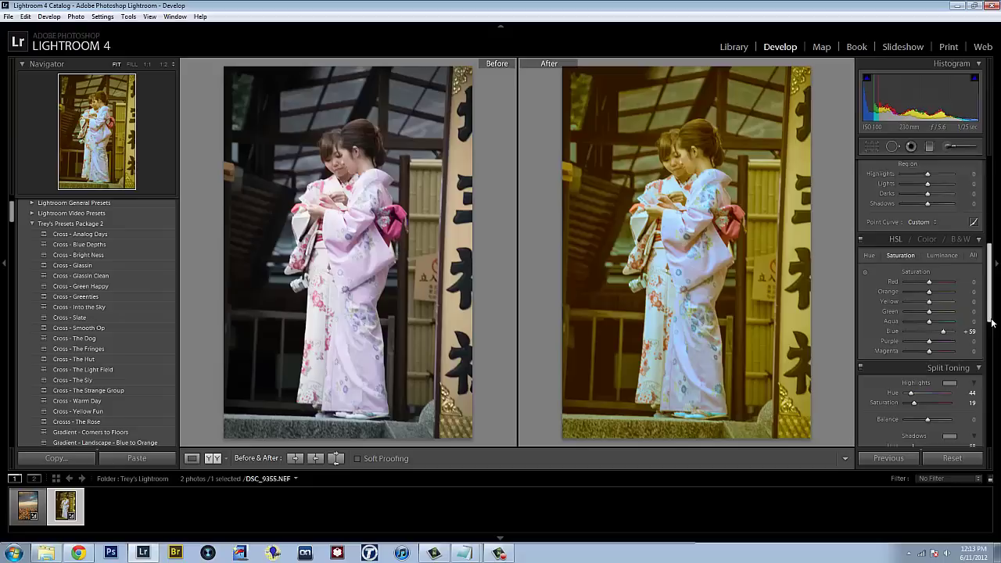
{"action": "left_click", "coordinate": [936, 319]}
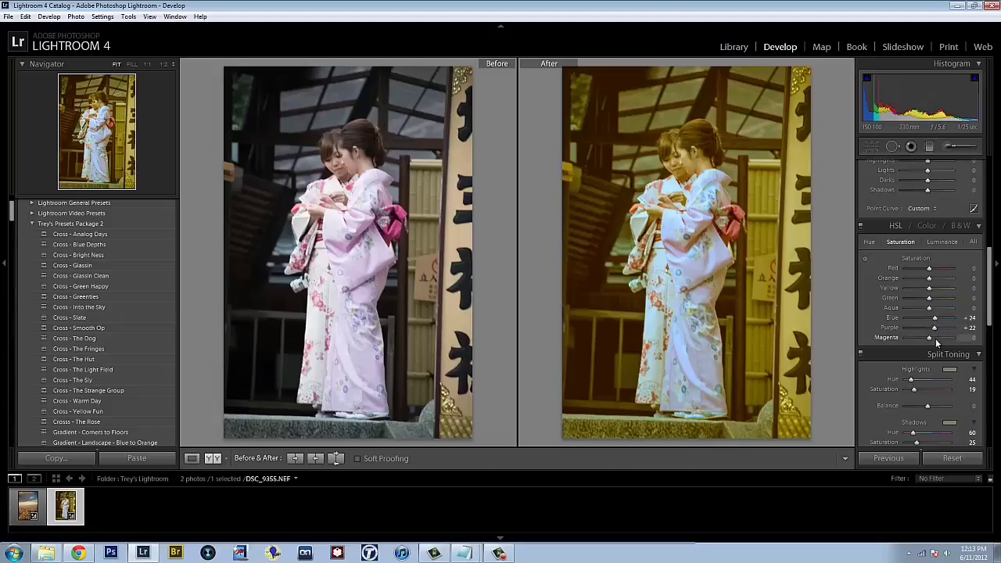
{"action": "left_click", "coordinate": [936, 337]}
{"action": "left_click", "coordinate": [933, 328]}
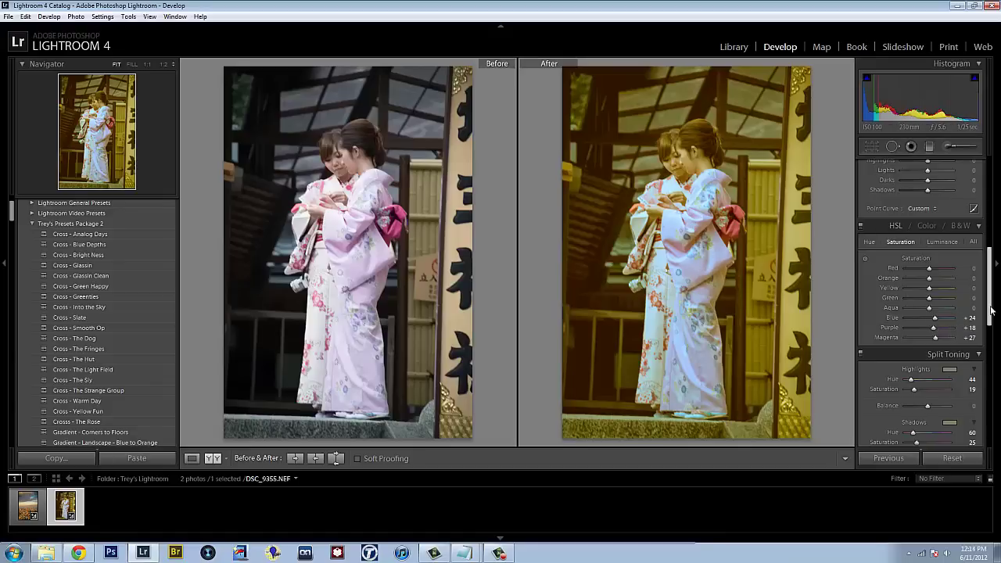
Set the split-toning shadow hue to 287 and balance to +26
{"action": "scroll", "coordinate": [956, 336], "scroll_direction": "down", "scroll_amount": 3}
{"action": "left_click_drag", "start_coordinate": [912, 342], "coordinate": [942, 344]}
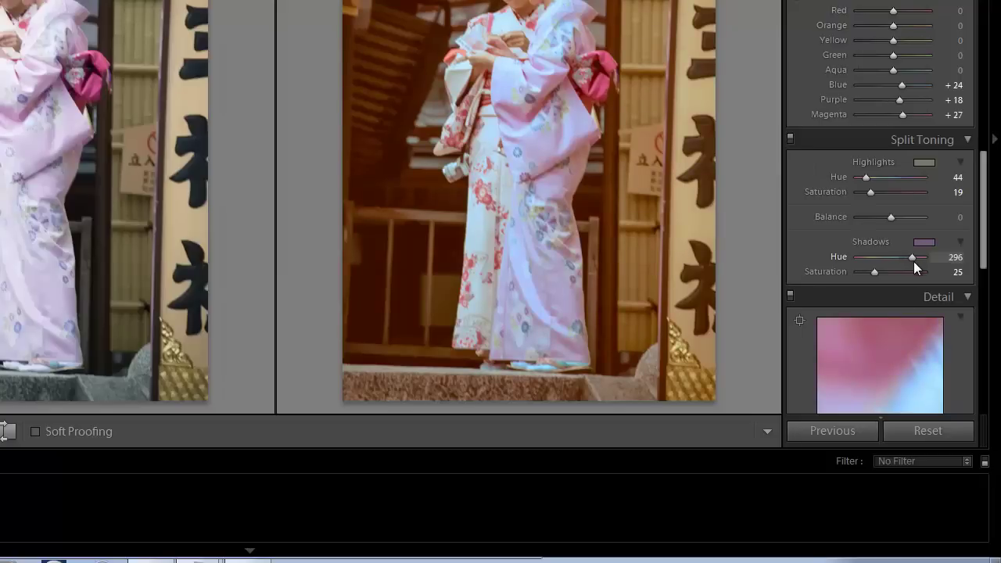
{"action": "left_click_drag", "start_coordinate": [913, 262], "coordinate": [912, 266]}
{"action": "left_click_drag", "start_coordinate": [890, 217], "coordinate": [900, 220]}
Raise tone curve Shadows to +38 and set Post-Crop Vignetting Amount to +17
{"action": "scroll", "coordinate": [907, 227], "scroll_direction": "up", "scroll_amount": 10}
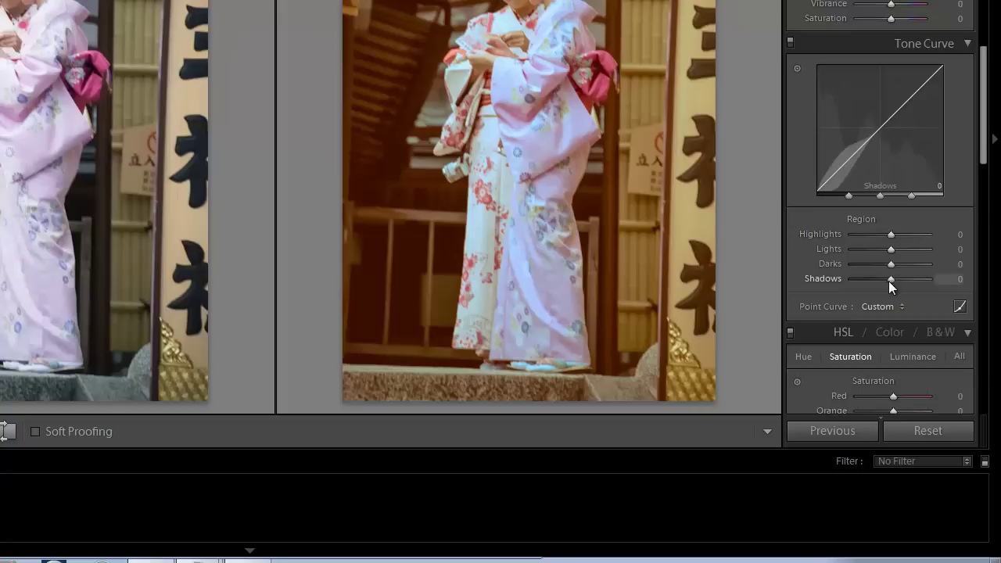
{"action": "left_click_drag", "start_coordinate": [892, 280], "coordinate": [904, 281]}
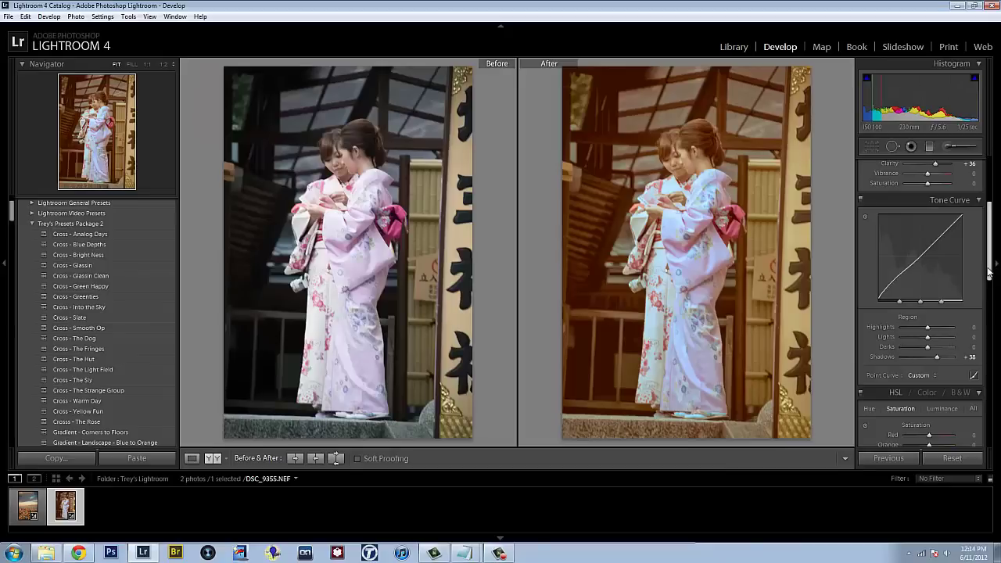
{"action": "scroll", "coordinate": [976, 342], "scroll_direction": "down", "scroll_amount": 10}
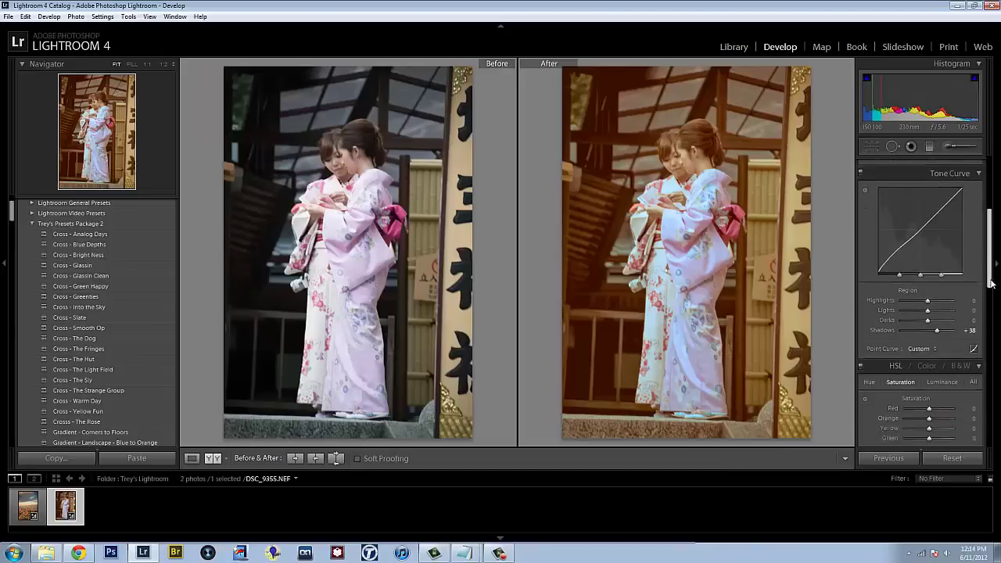
{"action": "left_click_drag", "start_coordinate": [985, 399], "coordinate": [991, 445]}
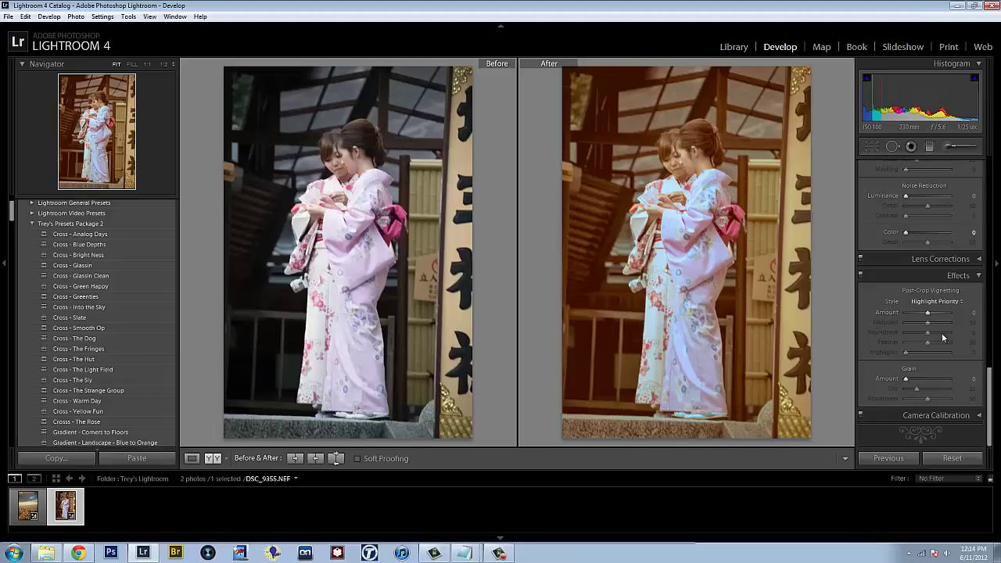
{"action": "left_click_drag", "start_coordinate": [927, 315], "coordinate": [932, 317]}
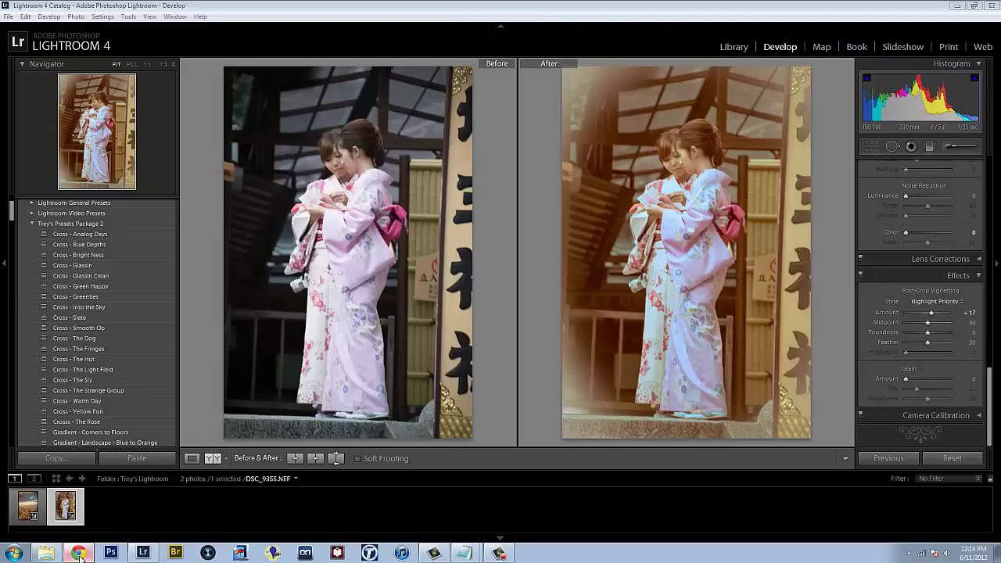
Switch to Chrome and open the SmugMug photography site from the recommendations page
{"action": "mouse_move", "coordinate": [79, 553]}
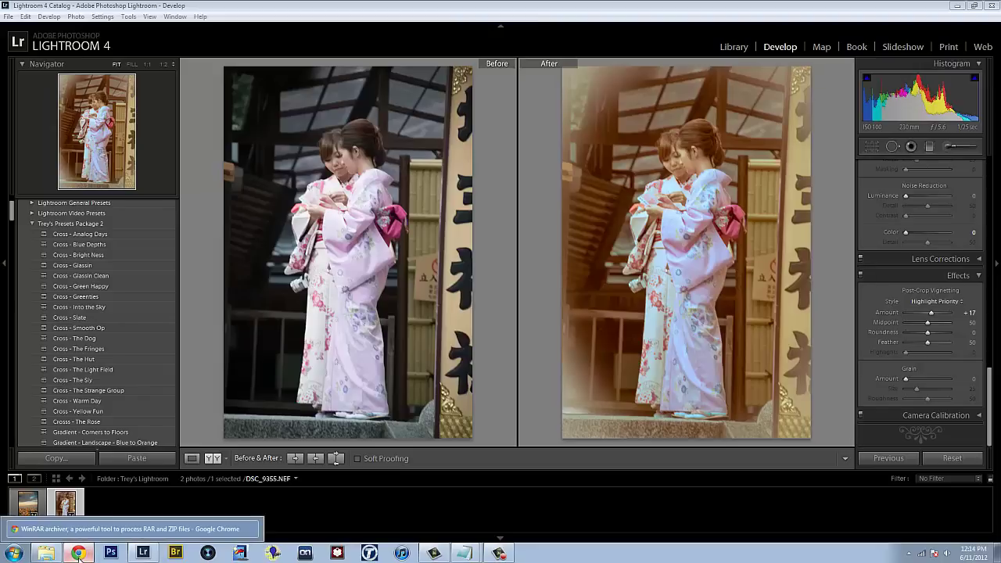
{"action": "left_click", "coordinate": [79, 553]}
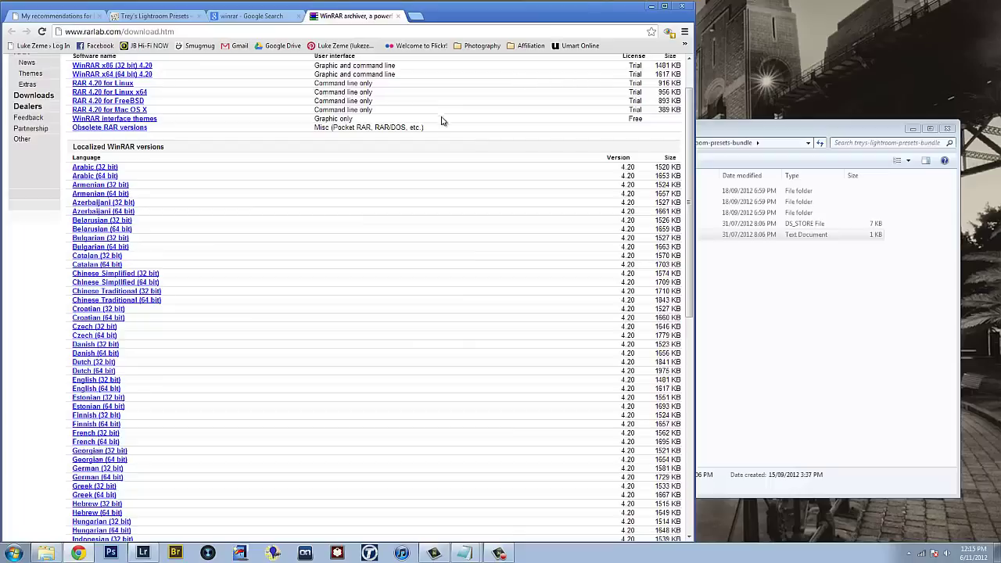
{"action": "left_click", "coordinate": [63, 19]}
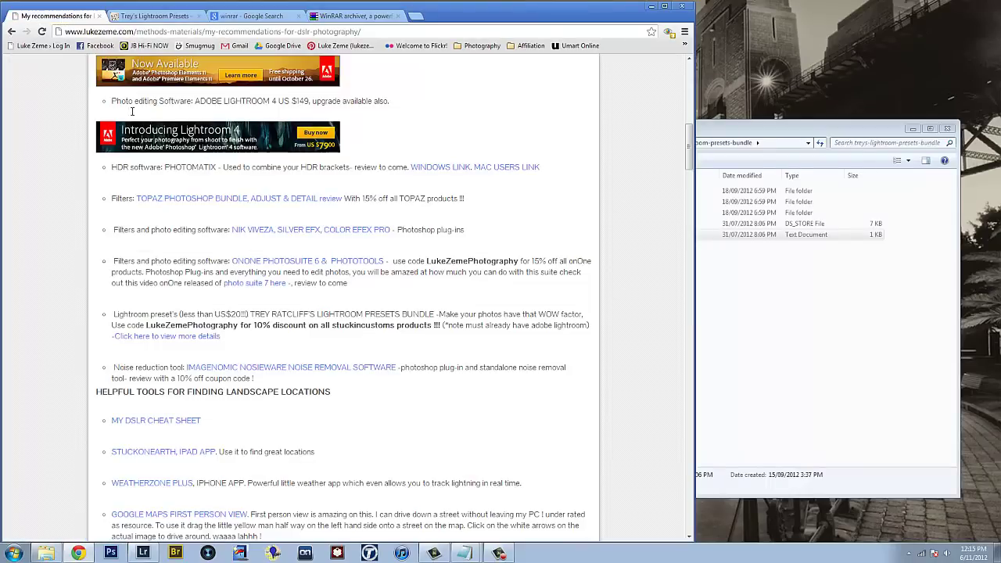
{"action": "scroll", "coordinate": [381, 194], "scroll_direction": "up", "scroll_amount": 5}
{"action": "scroll", "coordinate": [381, 194], "scroll_direction": "up", "scroll_amount": 10}
{"action": "left_click", "coordinate": [404, 174]}
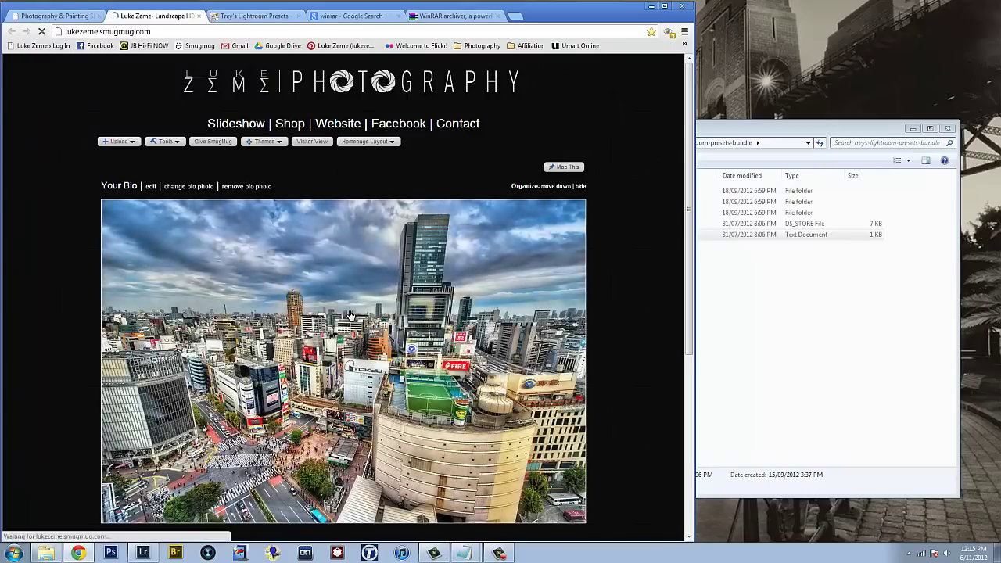
Open the Main Print Gallery full-screen and show 'The umbrellas of Kyoto' as the large photo
{"action": "left_click", "coordinate": [350, 315]}
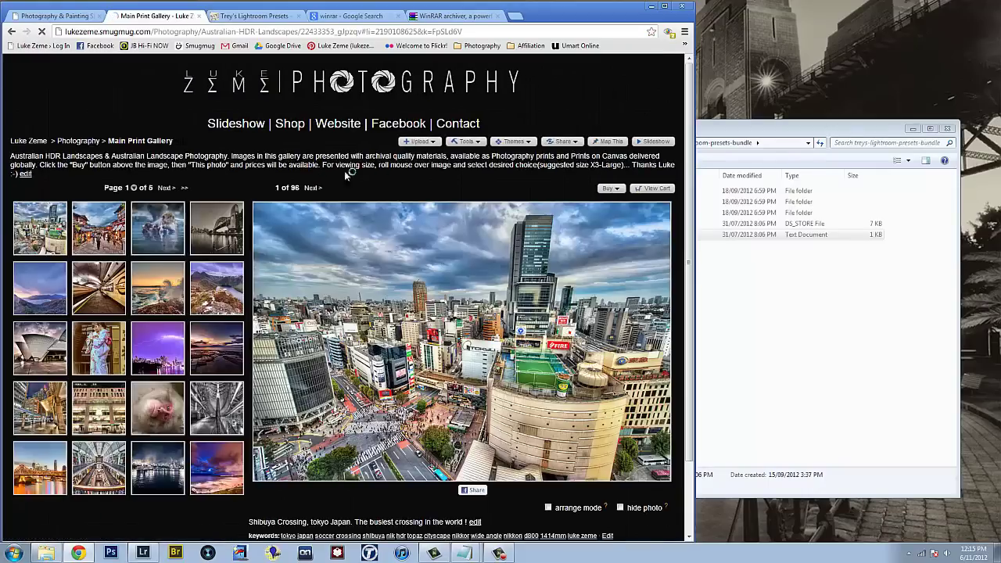
{"action": "left_click", "coordinate": [664, 5]}
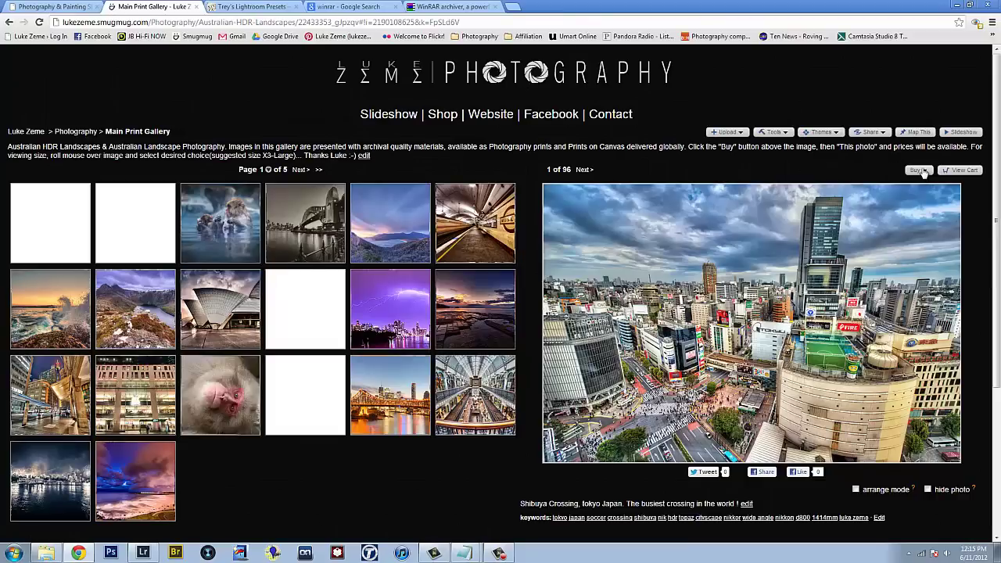
{"action": "left_click", "coordinate": [919, 169]}
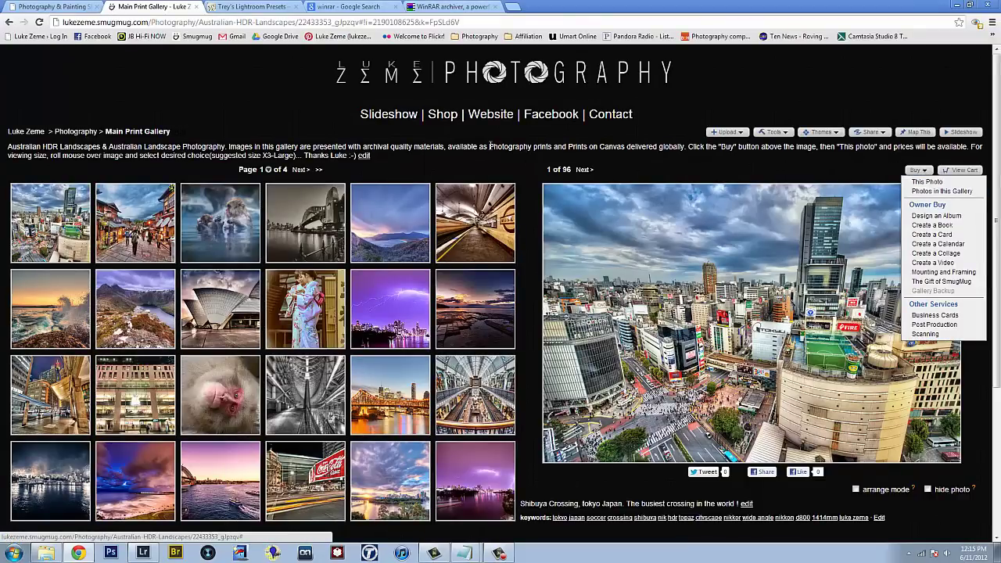
{"action": "left_click", "coordinate": [227, 237]}
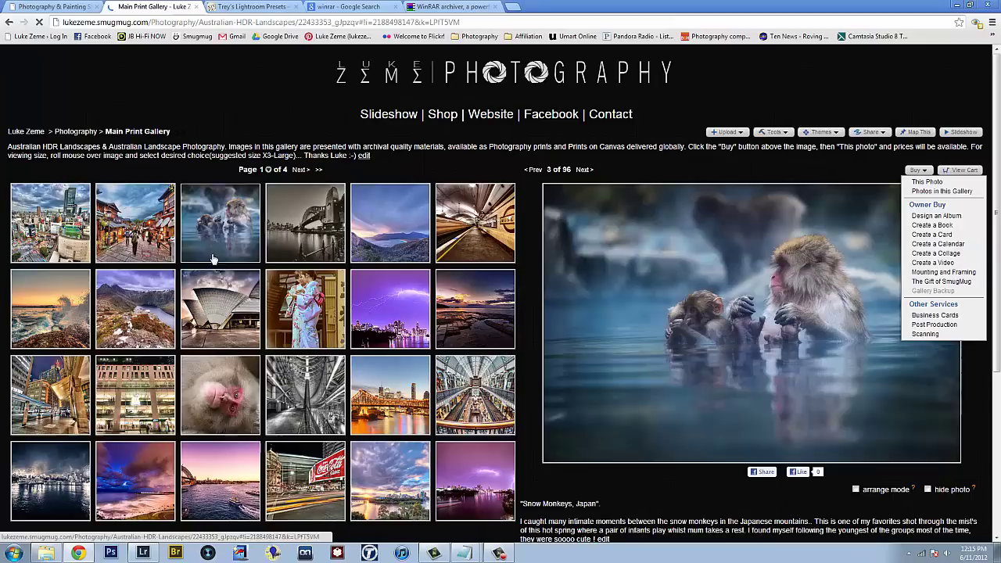
{"action": "left_click", "coordinate": [152, 235]}
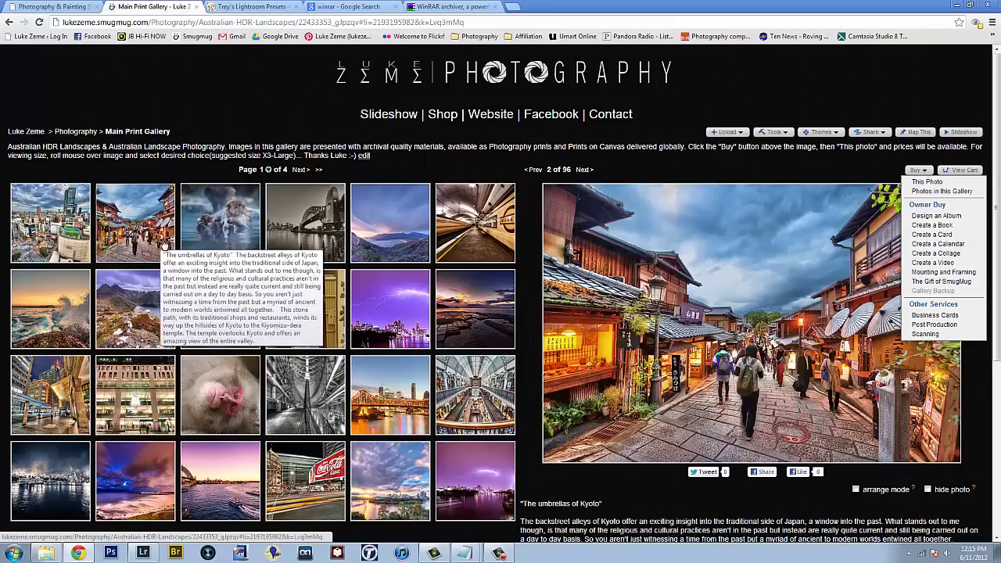